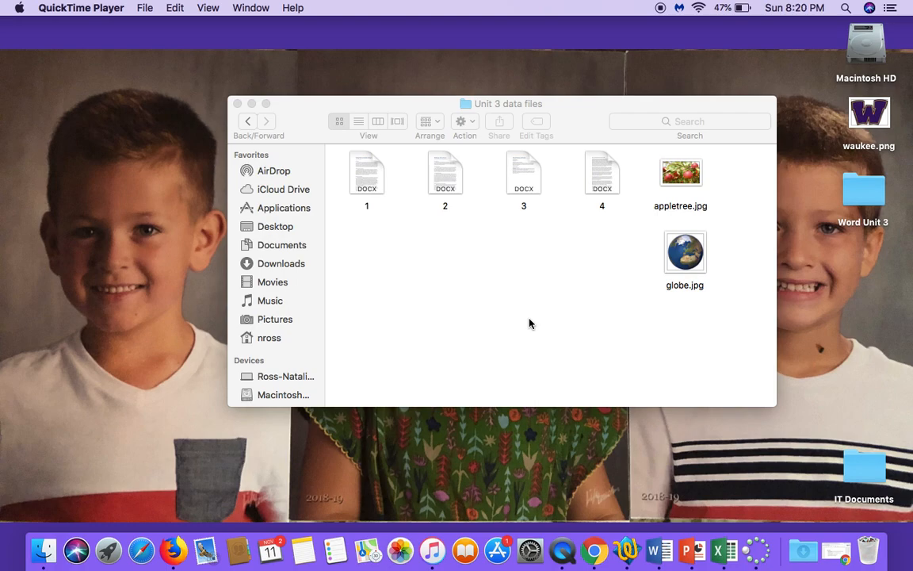
Open document 1 from the Unit 3 data files folder and apply the Facet theme to it
double_click(367, 168)
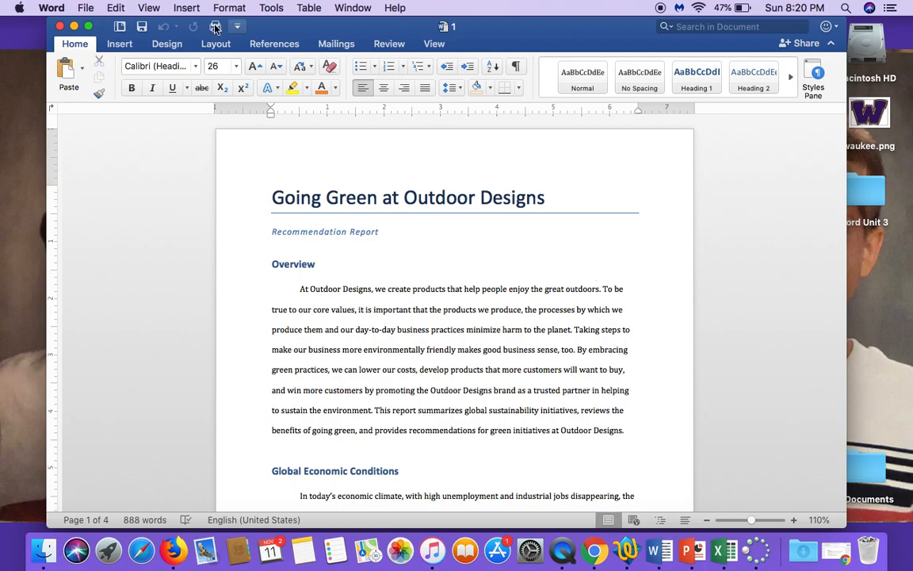
left_click(182, 47)
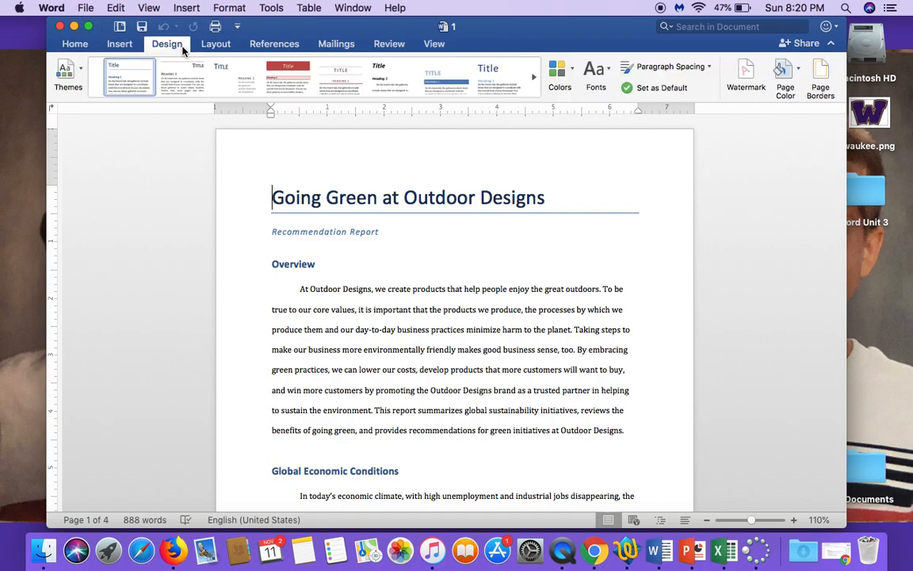
left_click(79, 73)
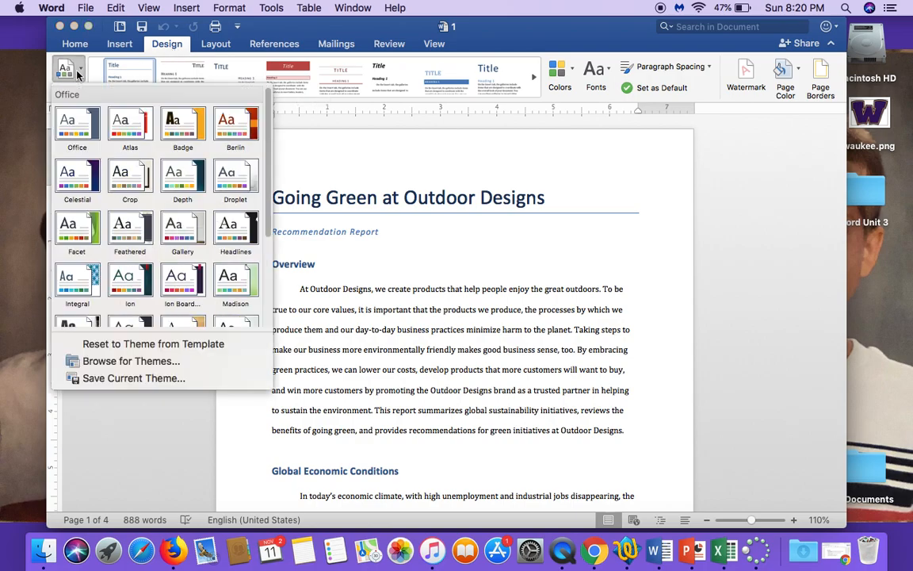
left_click(65, 227)
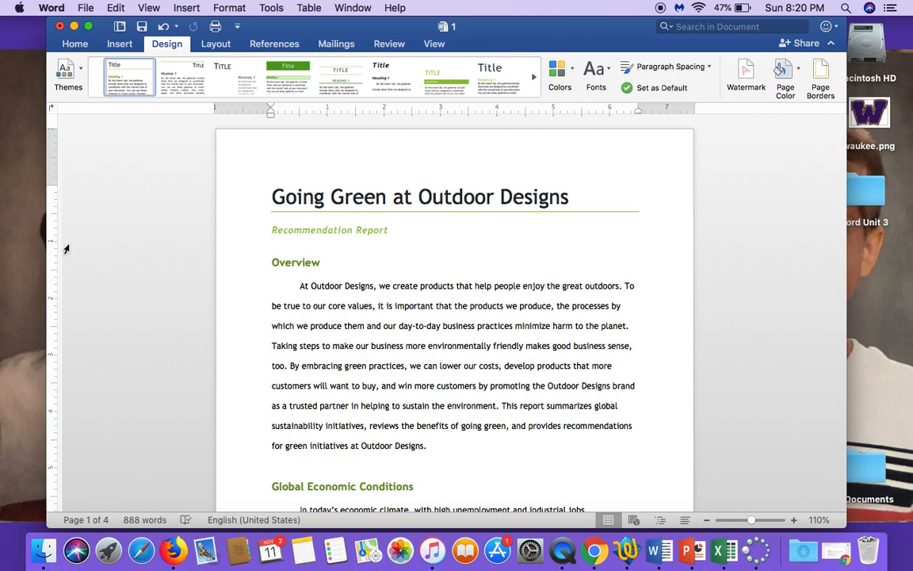
Save a copy of the document as Going Green Report in the Unit 3 data files folder
left_click(84, 8)
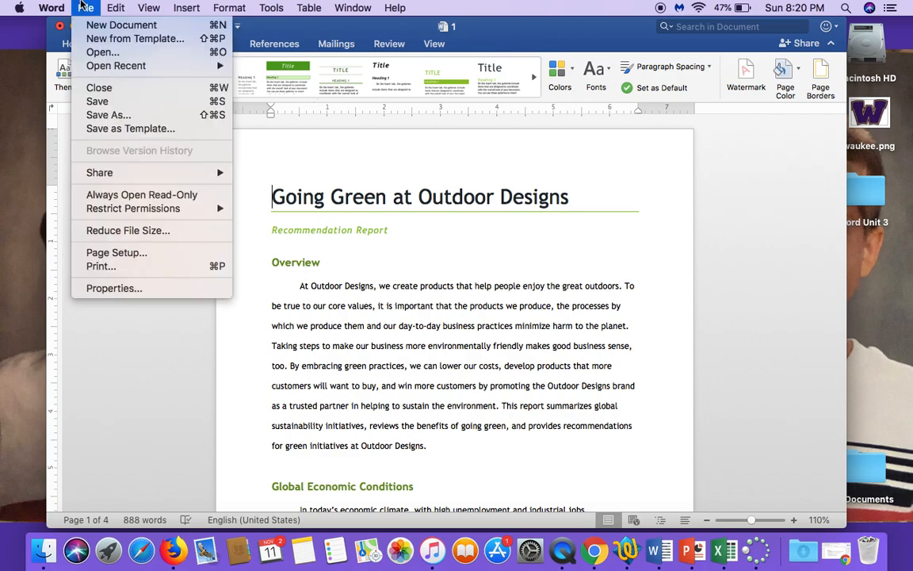
left_click(97, 115)
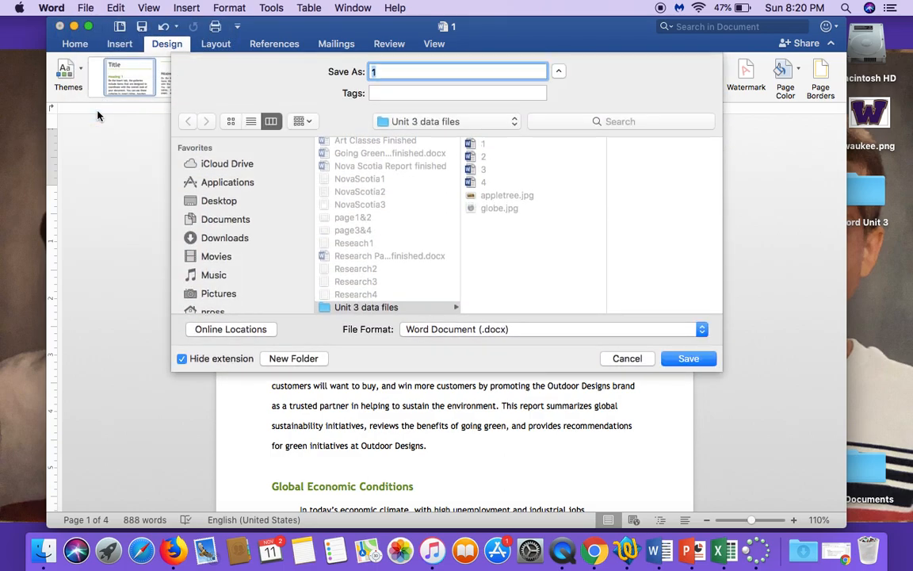
left_click(380, 309)
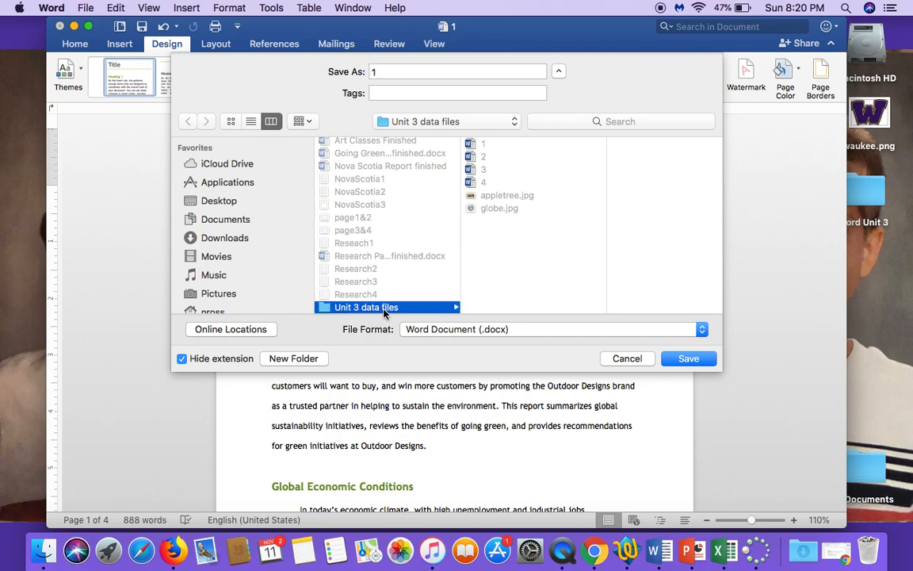
left_click(358, 71)
type("G")
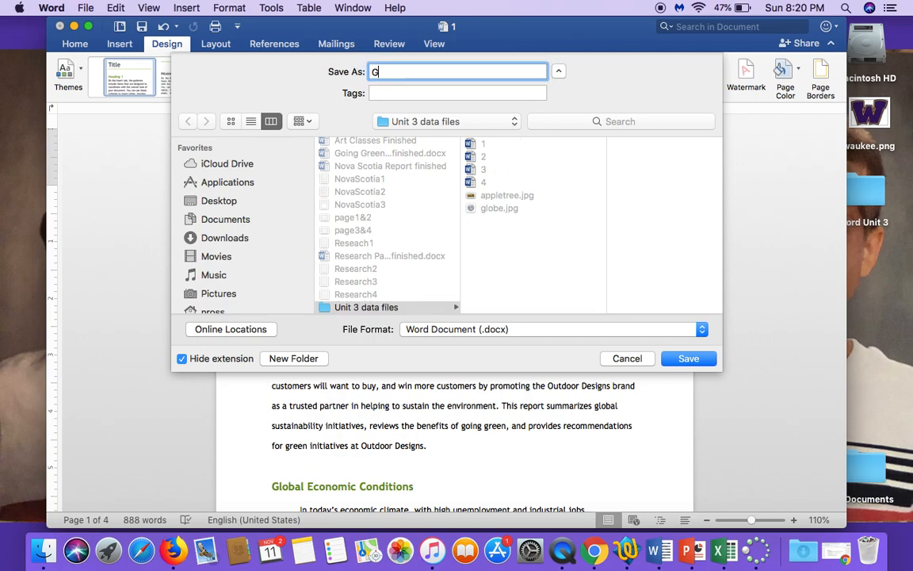
type("oing Green Report")
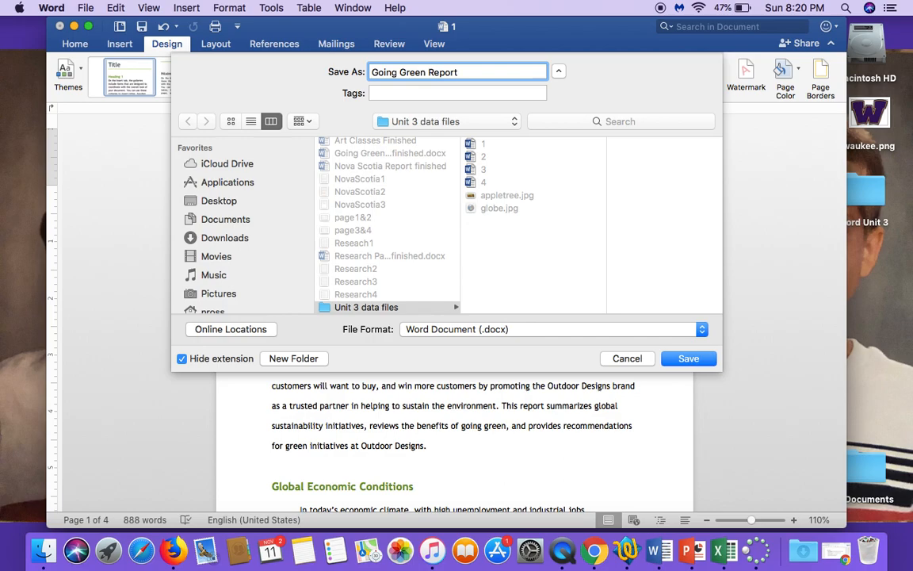
left_click(689, 360)
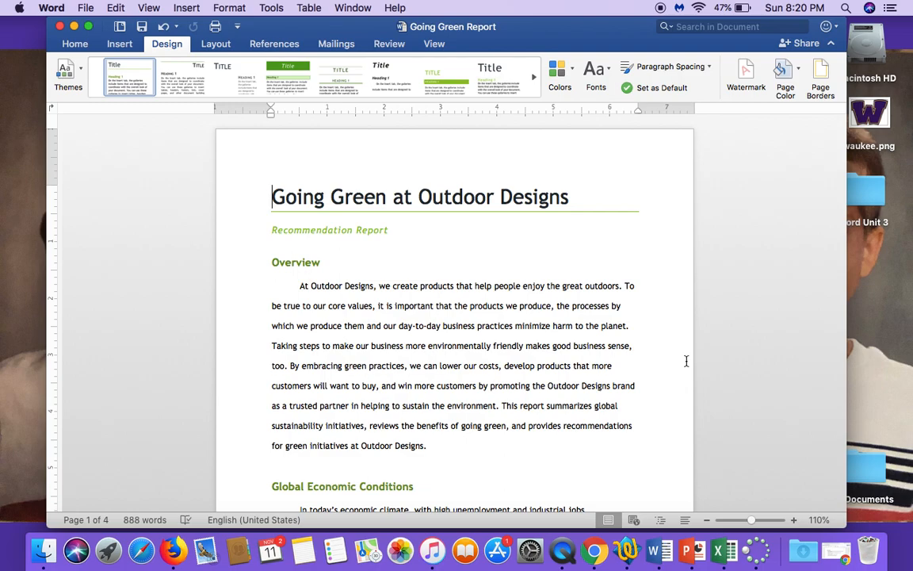
Show the nonprinting formatting marks and display the page thumbnails in the sidebar
left_click(73, 45)
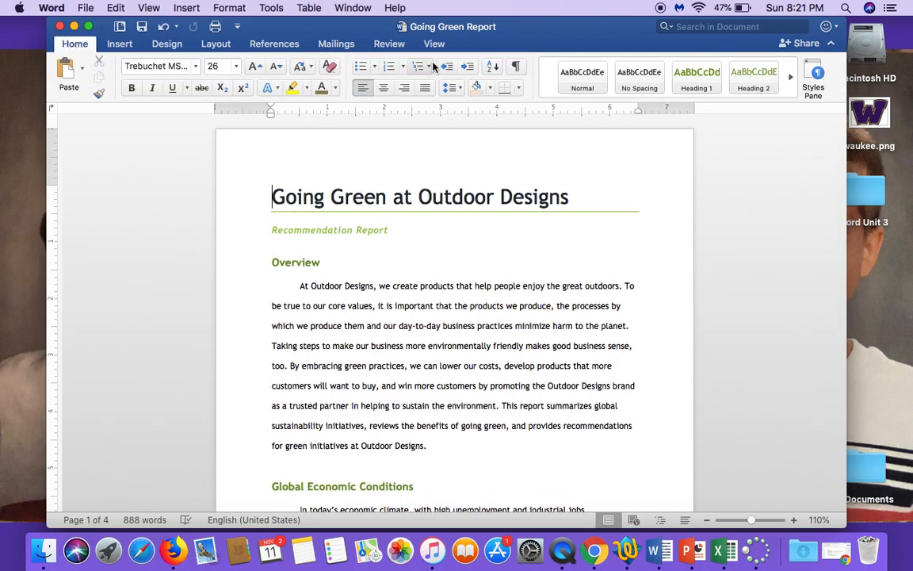
left_click(524, 70)
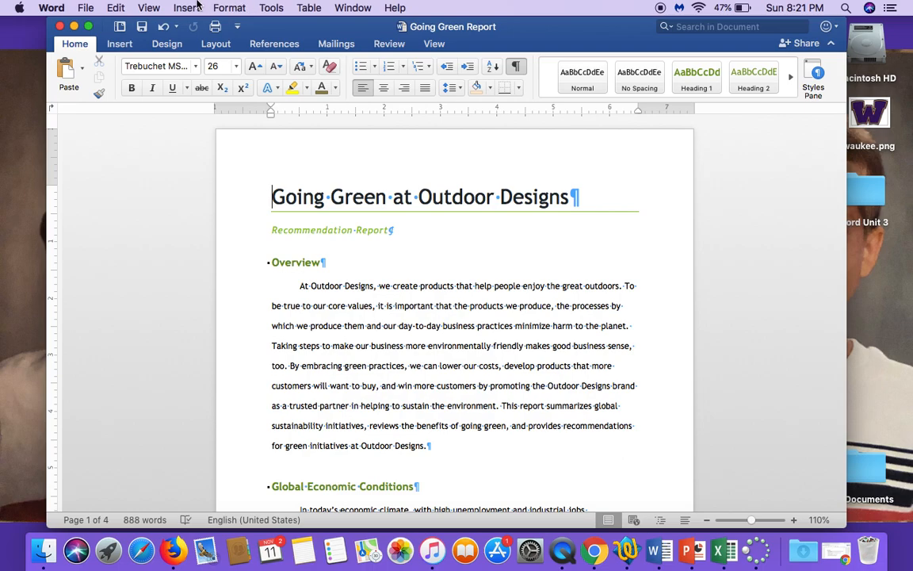
left_click(153, 6)
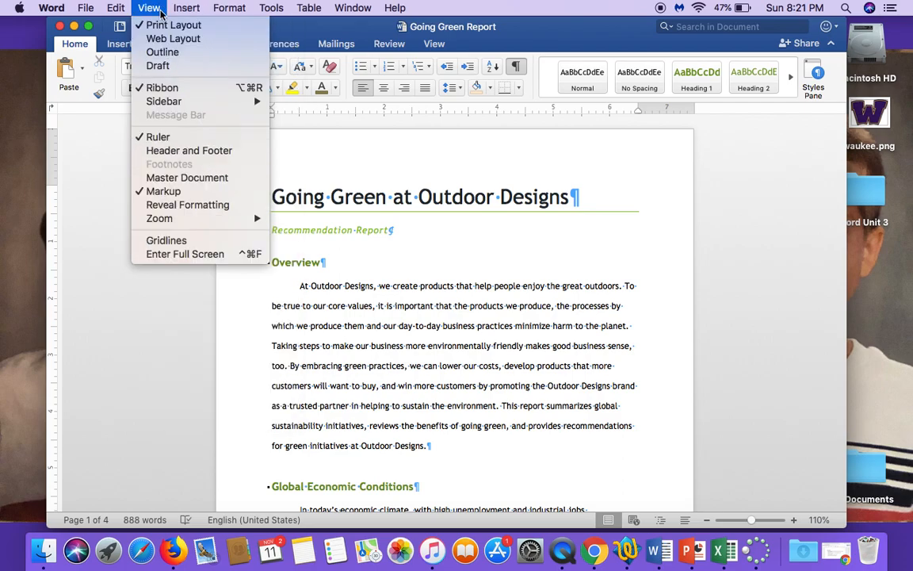
mouse_move(226, 106)
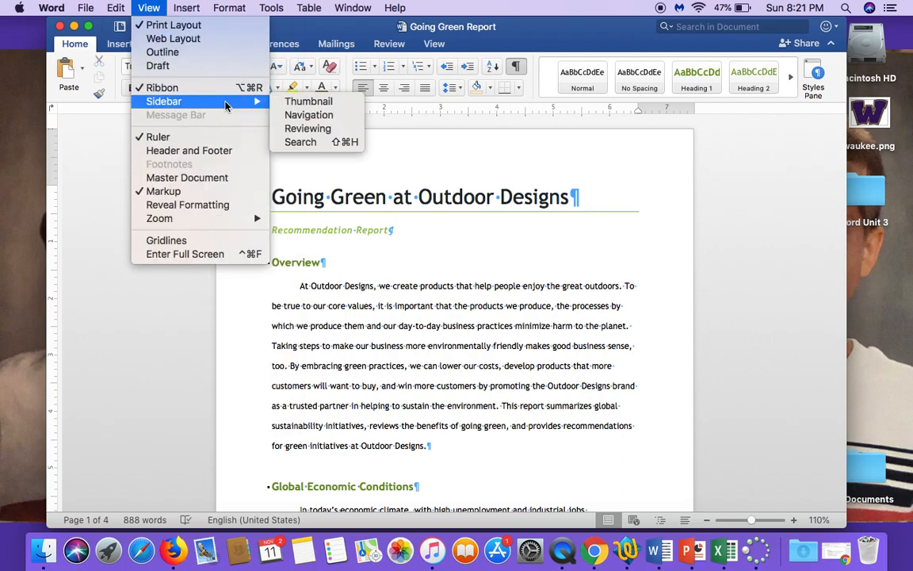
left_click(317, 101)
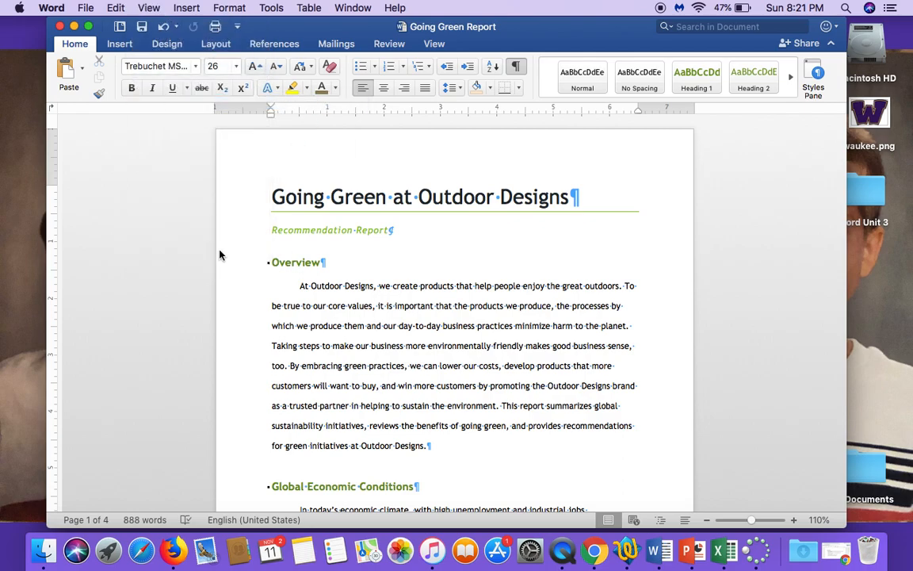
Look through pages 3 and 4 of the report, including the Green Task Forces section and the vision and mission statements
scroll(127, 318, "down", 5)
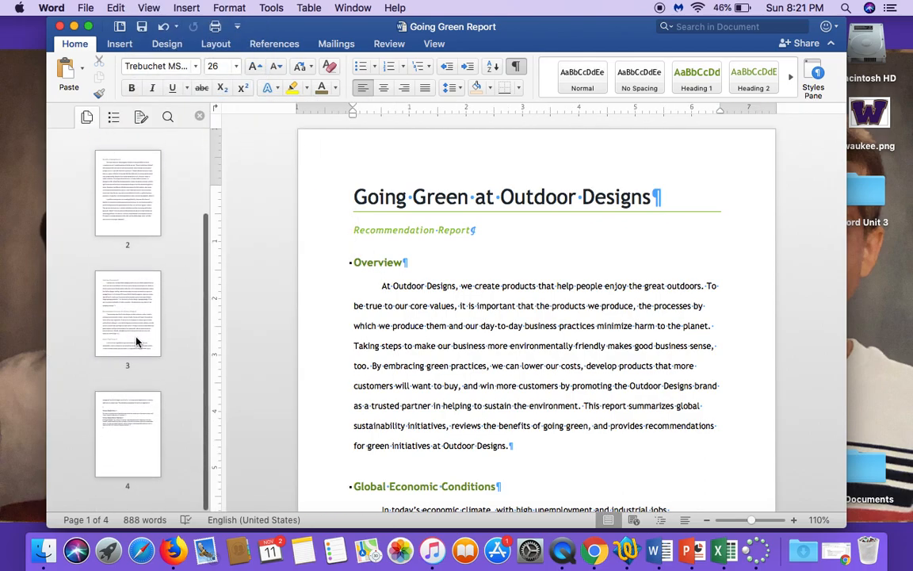
left_click(138, 459)
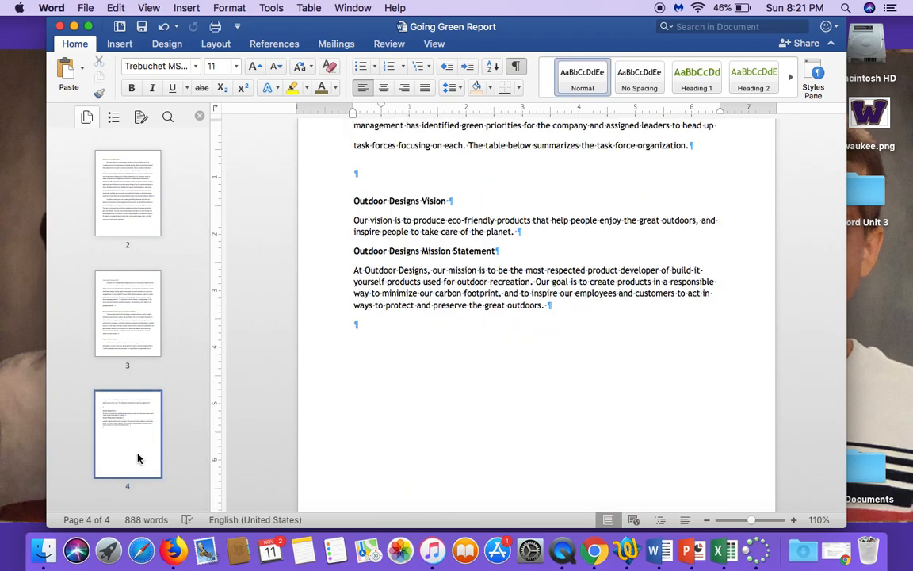
left_click(114, 315)
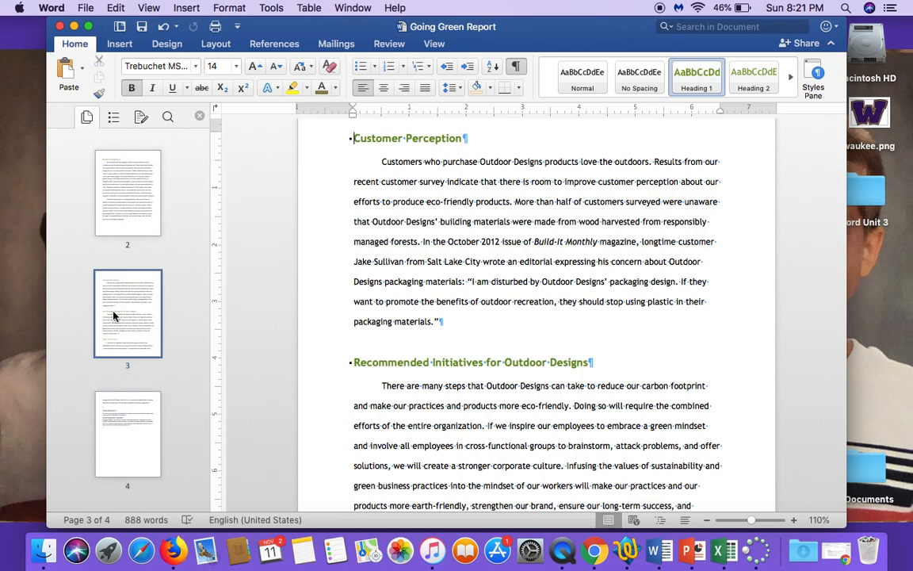
scroll(114, 315, "up", 3)
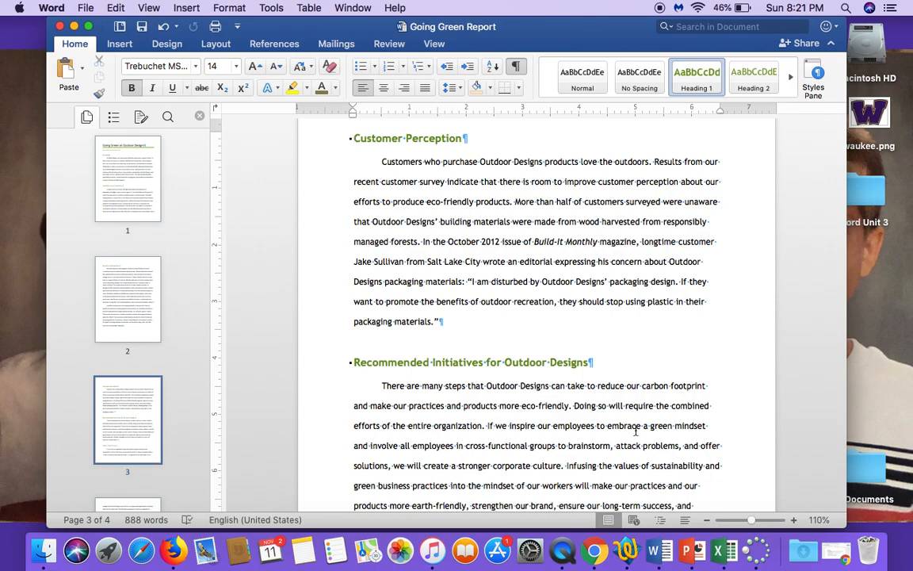
scroll(636, 431, "down", 10)
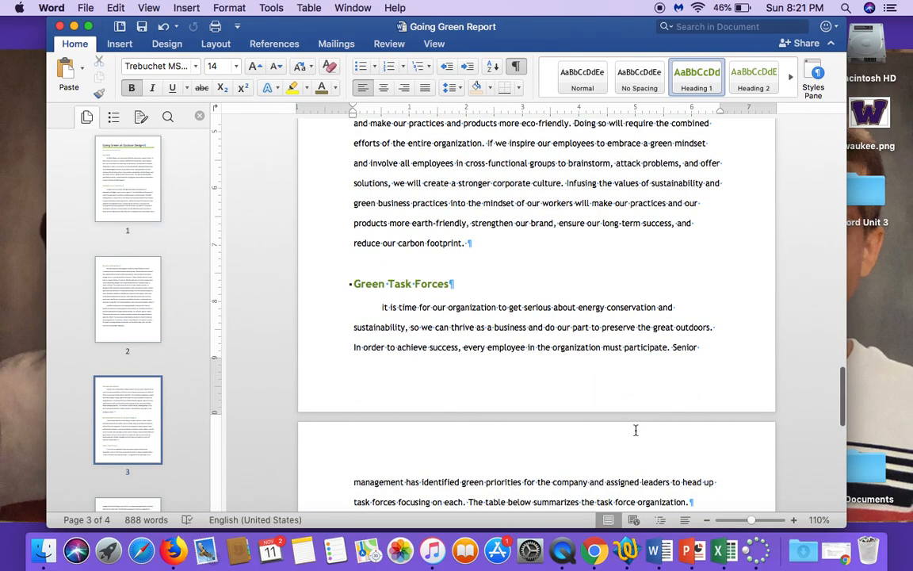
scroll(636, 431, "down", 2)
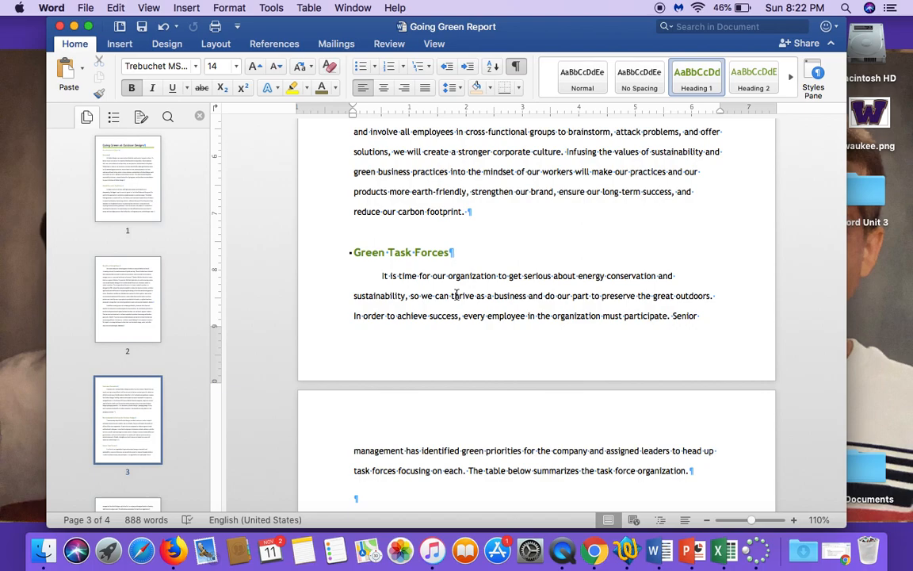
scroll(456, 295, "down", 3)
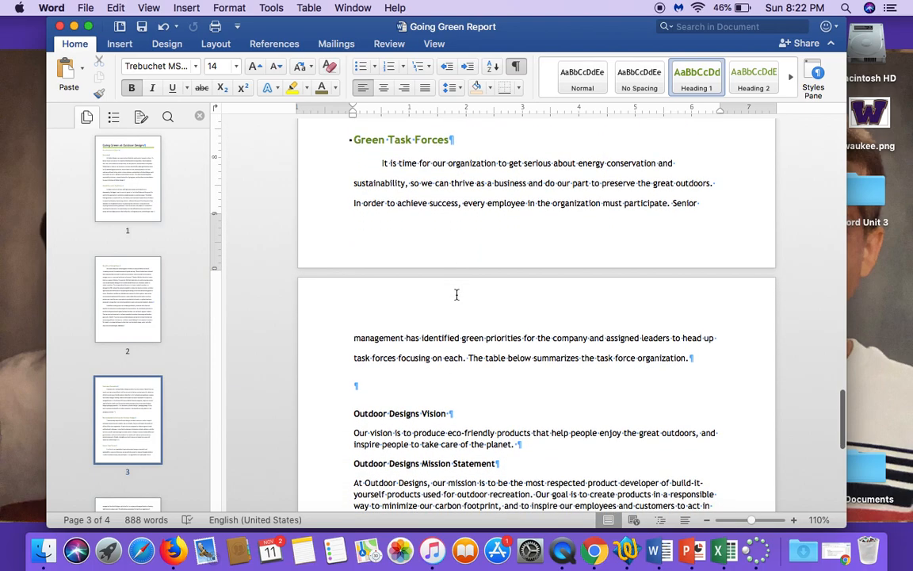
scroll(456, 295, "up", 2)
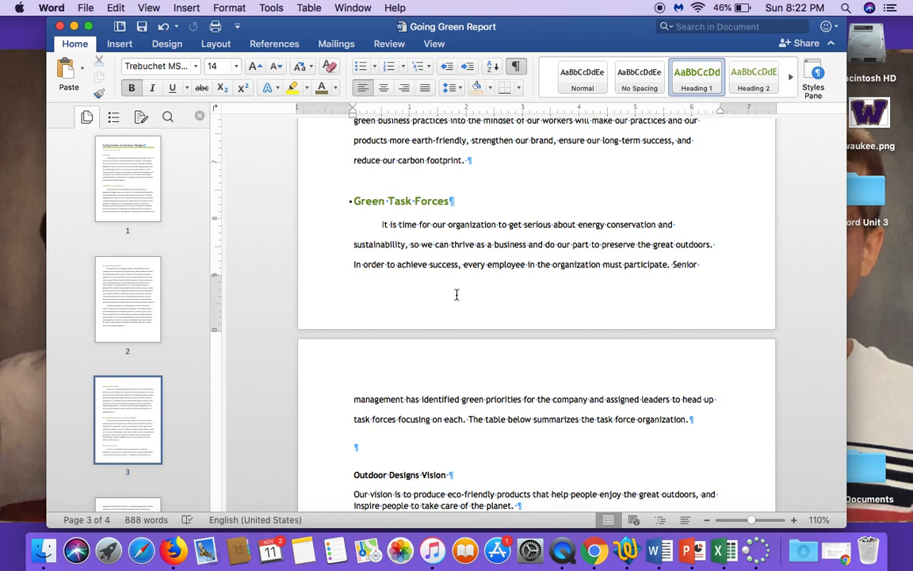
scroll(457, 294, "up", 1)
scroll(457, 295, "down", 1)
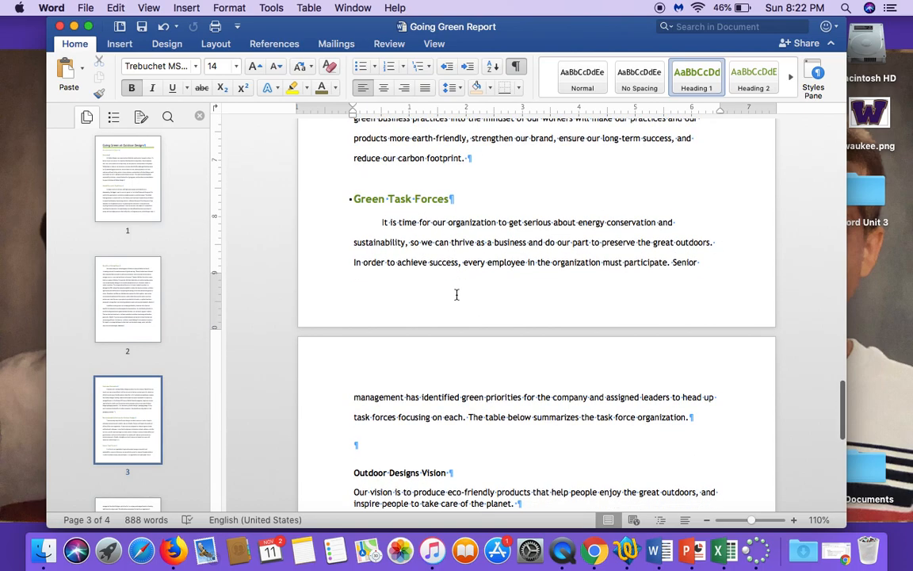
scroll(456, 295, "down", 6)
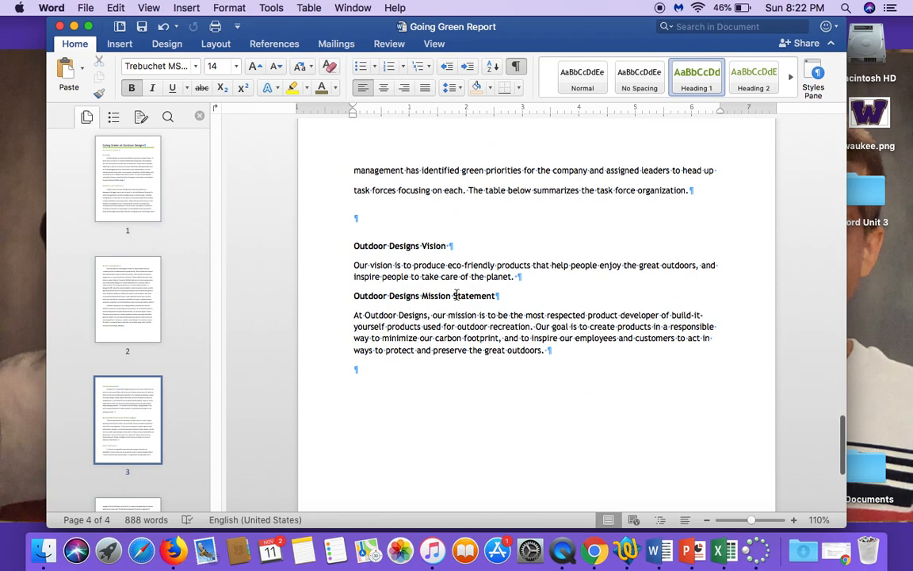
scroll(457, 294, "down", 1)
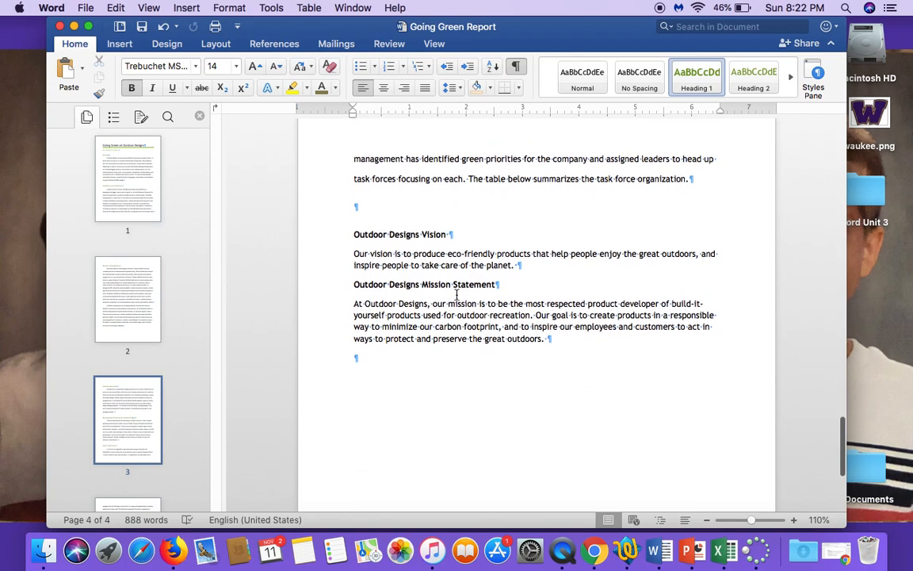
Insert a table with 3 columns and 3 rows in the blank paragraph above Outdoor Designs Vision on page 4
left_click(390, 218)
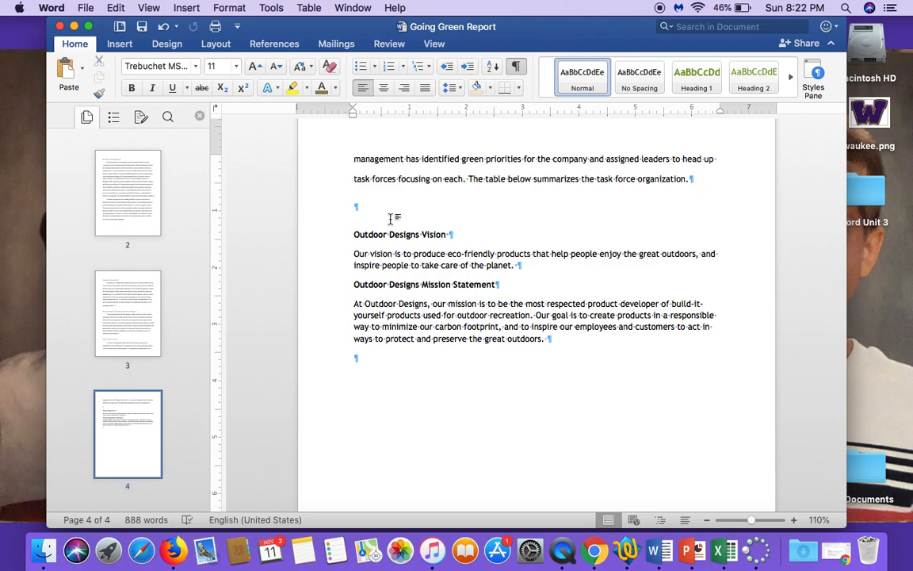
left_click(125, 416)
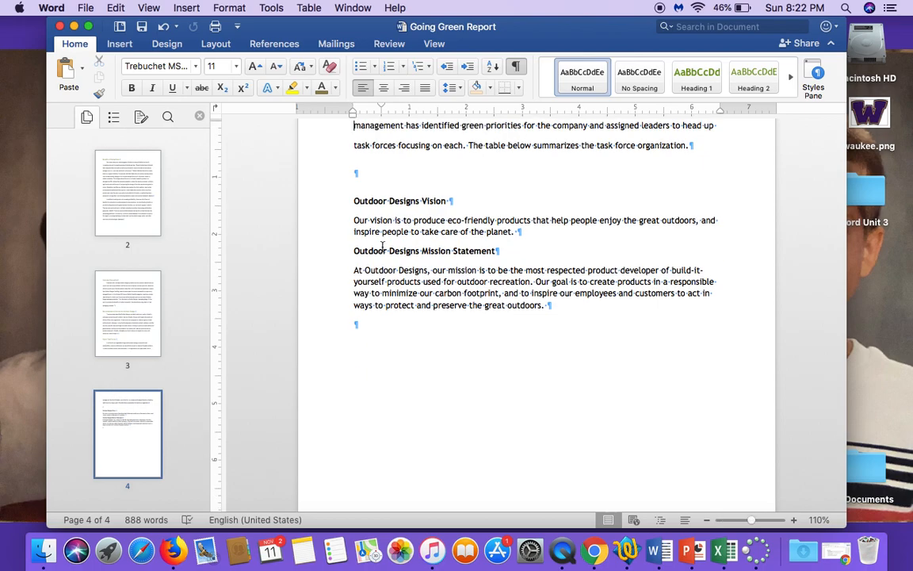
left_click(387, 180)
left_click(130, 46)
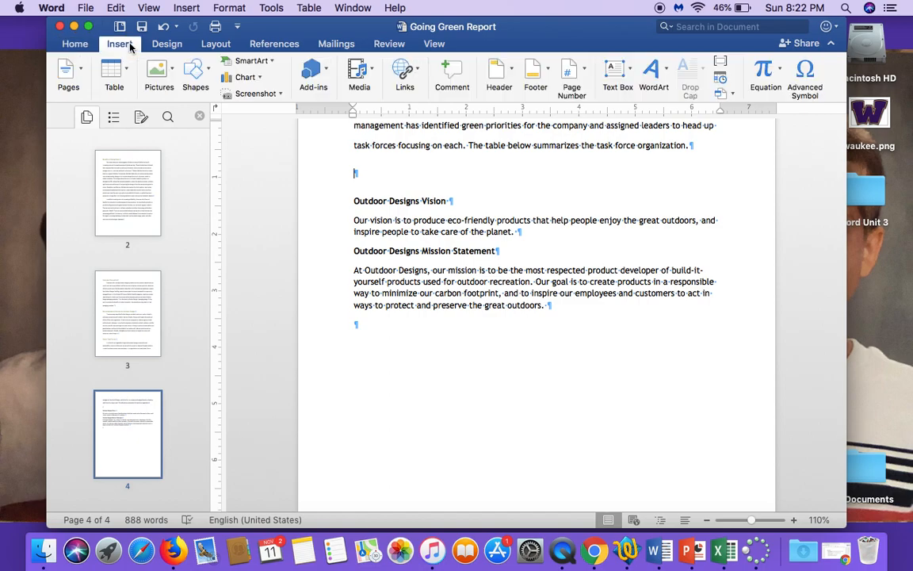
left_click(127, 79)
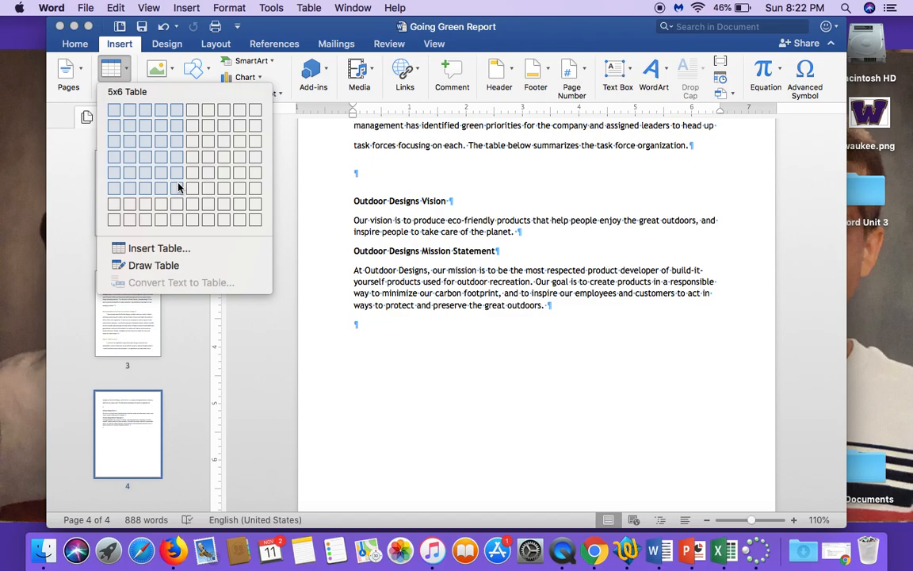
left_click(146, 142)
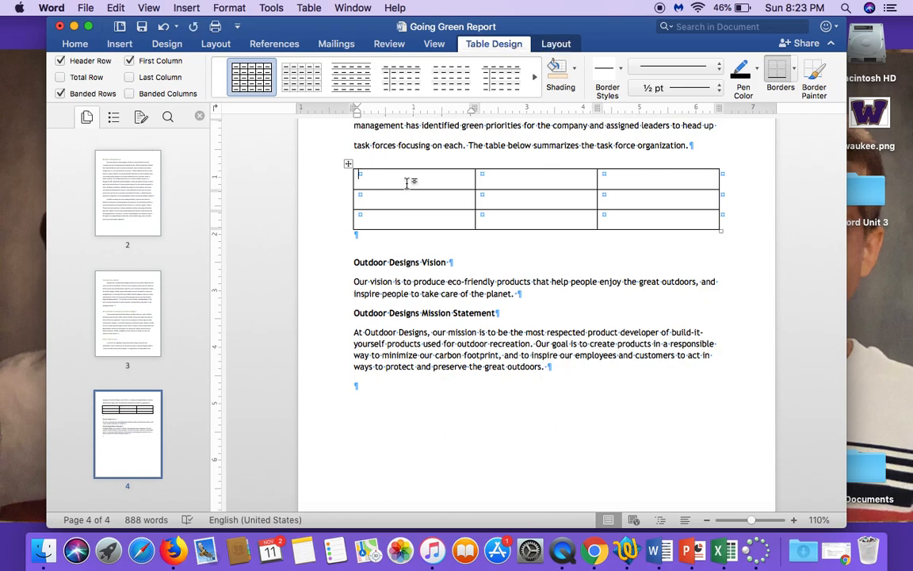
Fill the table's header row with Task Force, Leader and Department
left_click_drag(846, 527, 884, 532)
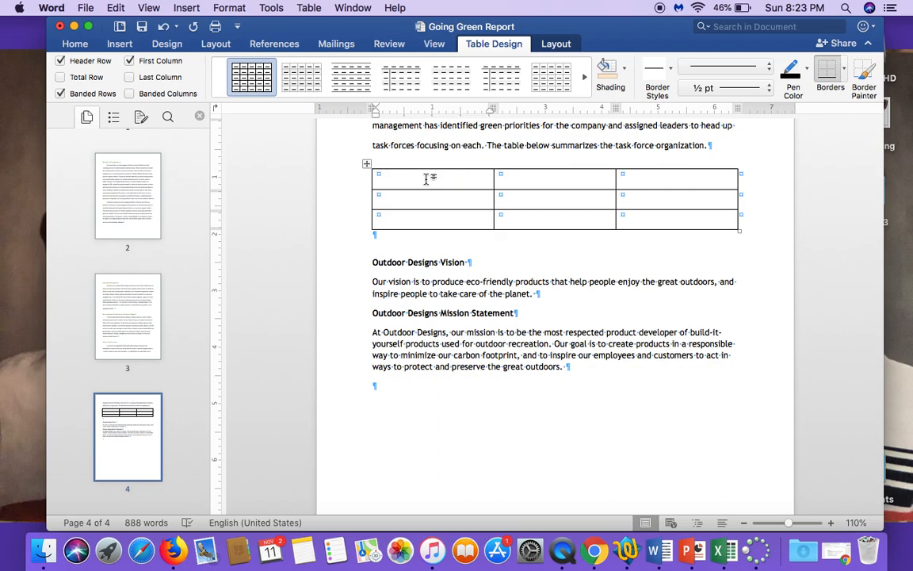
type("Task Force")
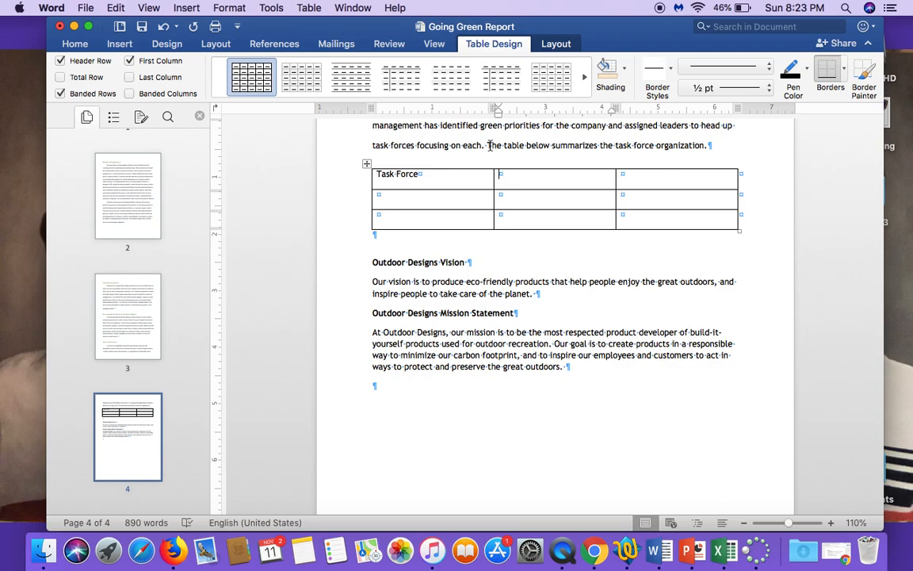
key("Tab")
type("Leader")
key("Tab")
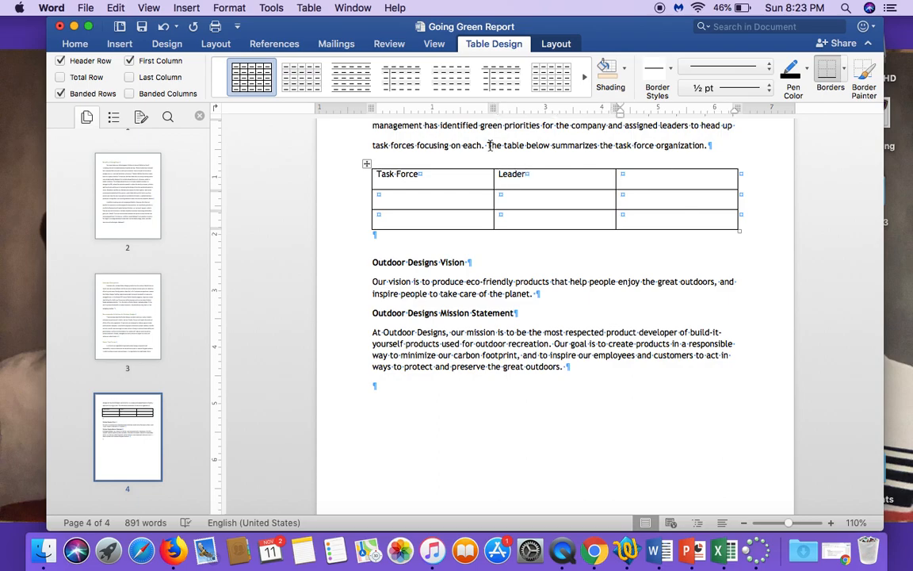
type("Department")
key("Tab")
Fill the table's second row with task force Recycling, the leader's full name and department Finance
type("Recycling")
key("Tab")
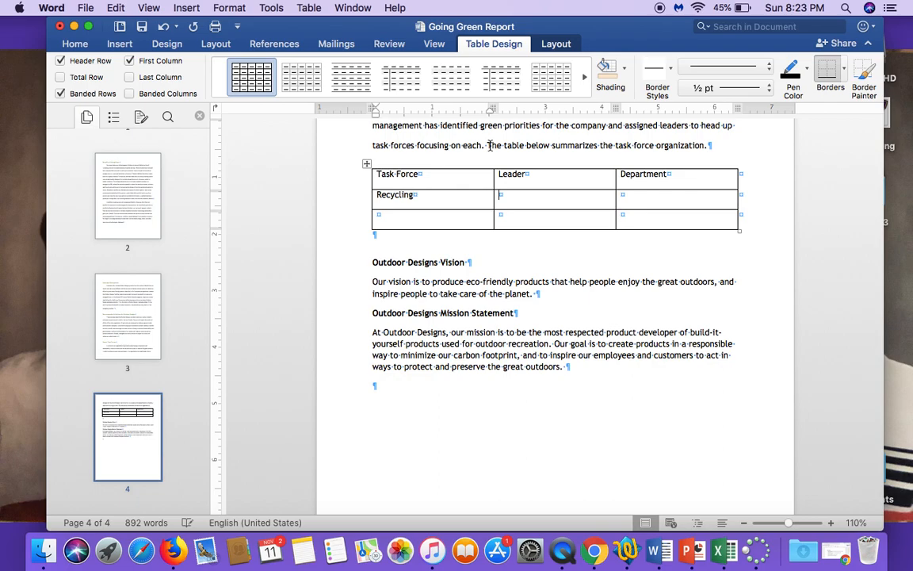
type("Sn")
type("efani Lin")
key("Tab")
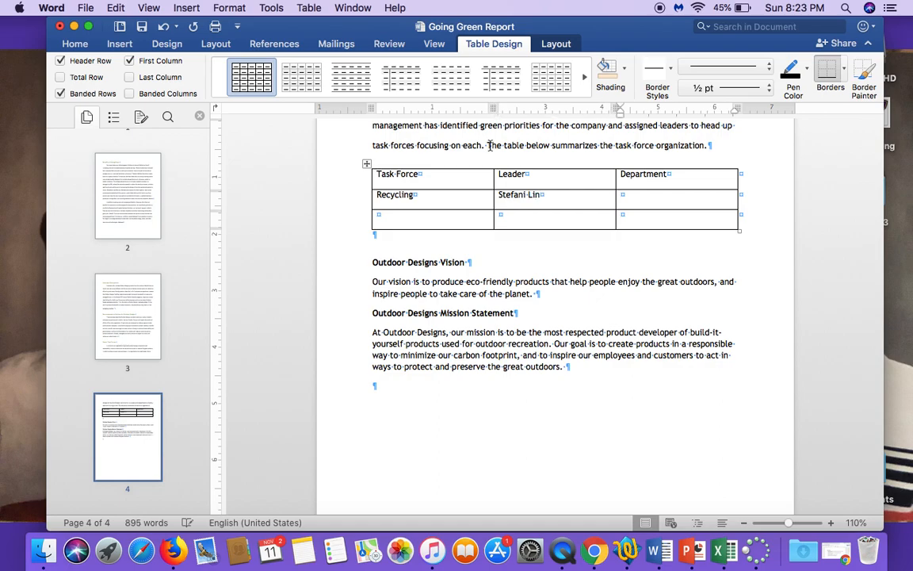
type("Finac")
key("BackSpace")
type("nce")
Fill the third row with task force Reducing Waste, the leader's full name and department Operations
key("Tab")
type("Reduc")
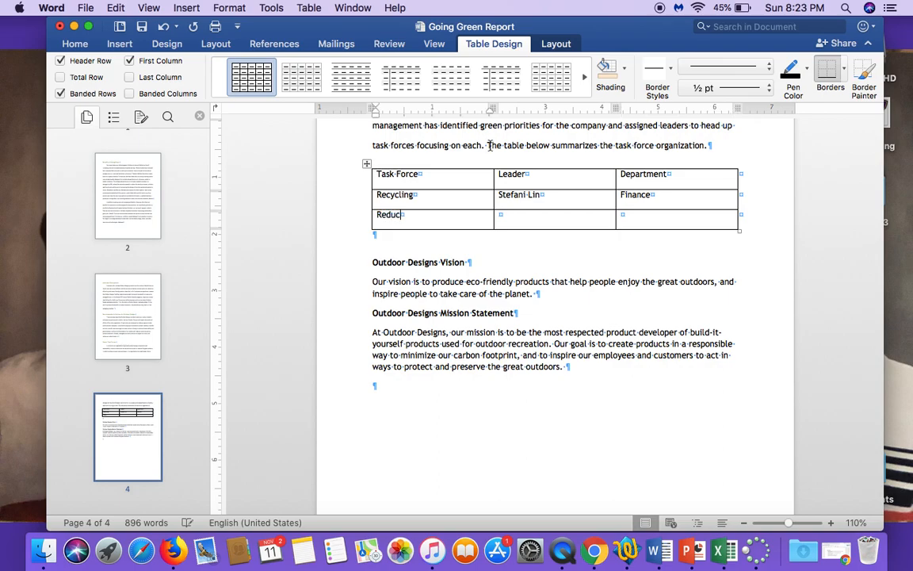
type("ing Waste")
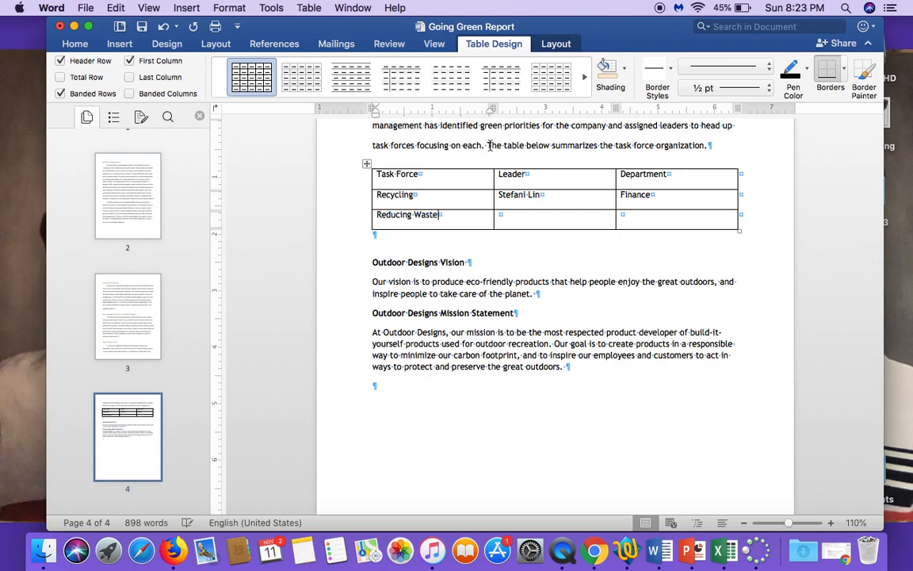
key("Tab")
type("Geo")
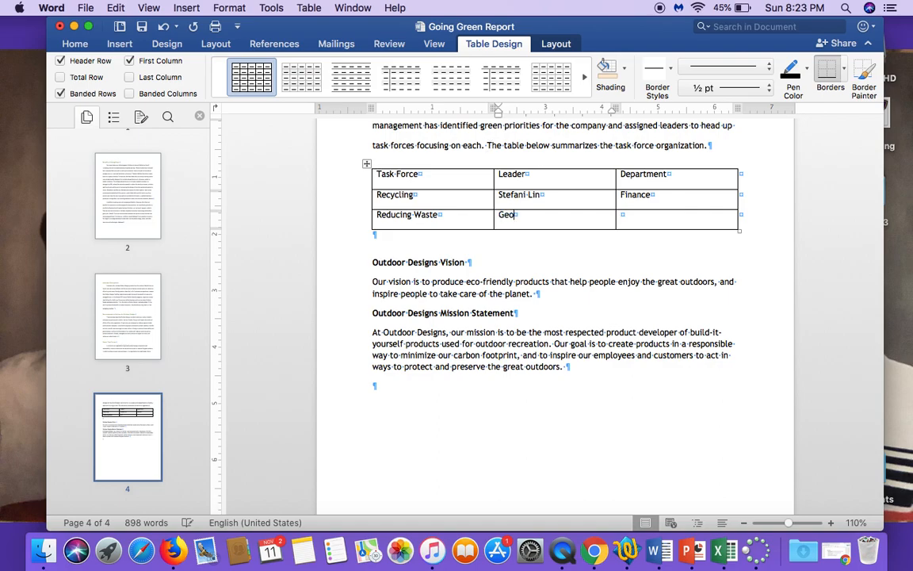
type("rge Fitsgero")
key("BackSpace")
type("ald")
key("Tab")
type("Operations")
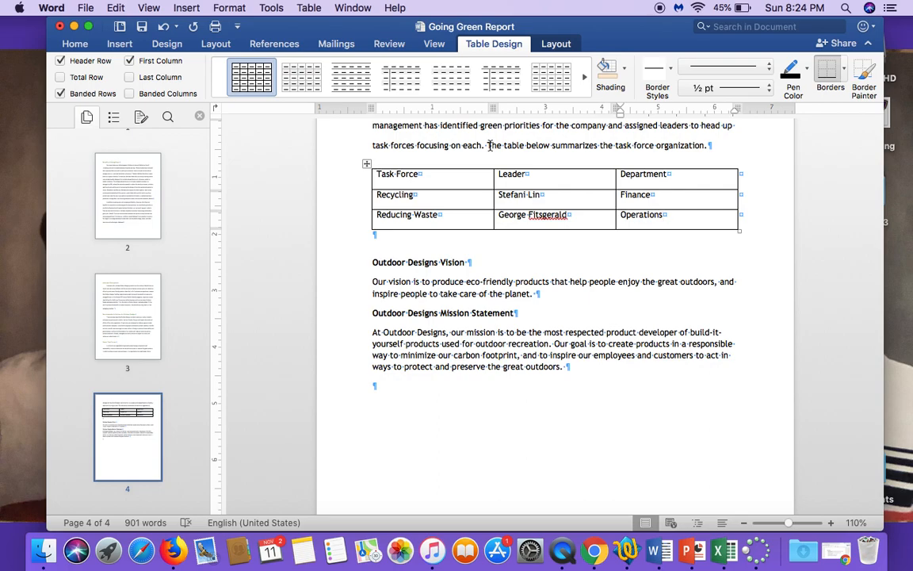
Add a row at the table's end with Green Product Packaging, the leader's full name and Manufacturing, and save the document
key("Tab")
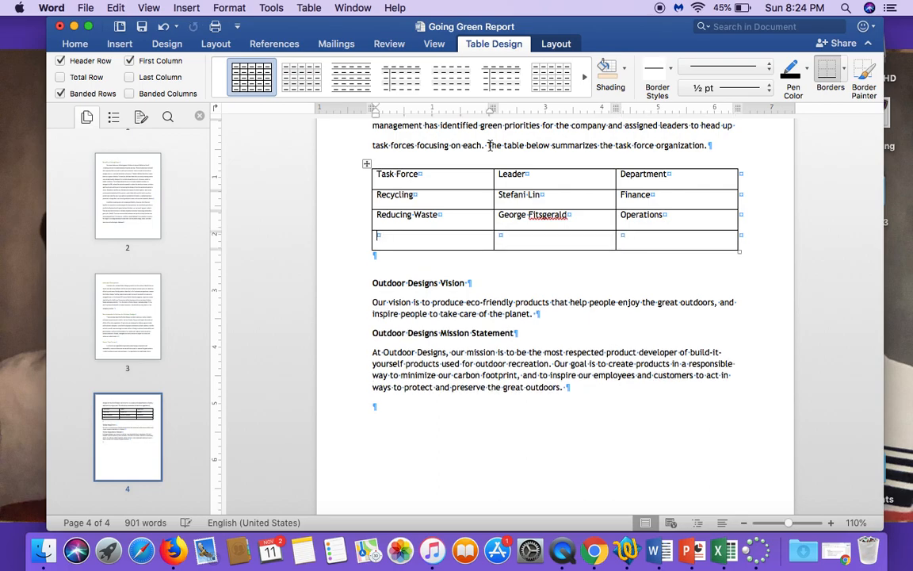
type("Green Product Pa")
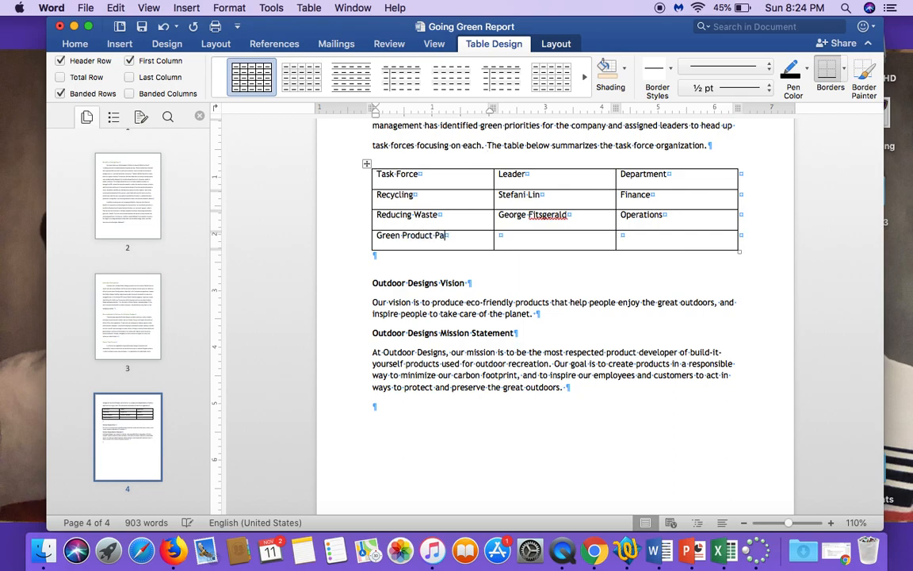
type("ckaging")
key("Tab")
type("Marco Lo")
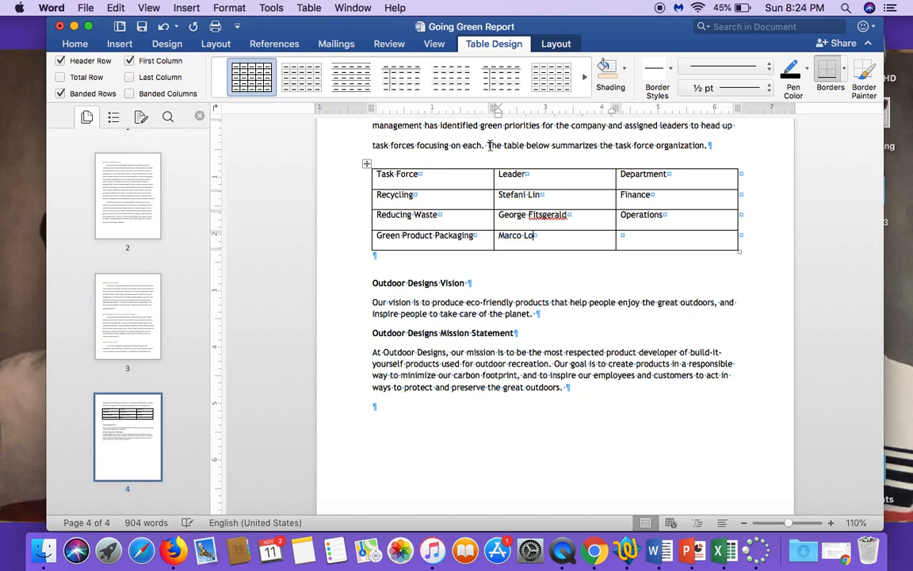
type("pez\t")
type("Manu")
type("facturin")
type("g")
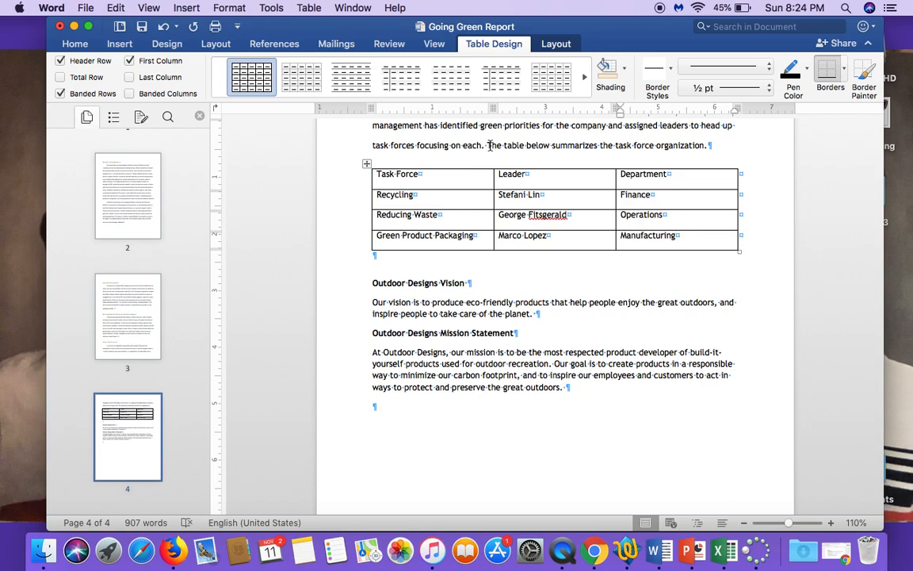
key("super+s")
Insert a blank table row directly below the Recycling row
left_click(409, 201)
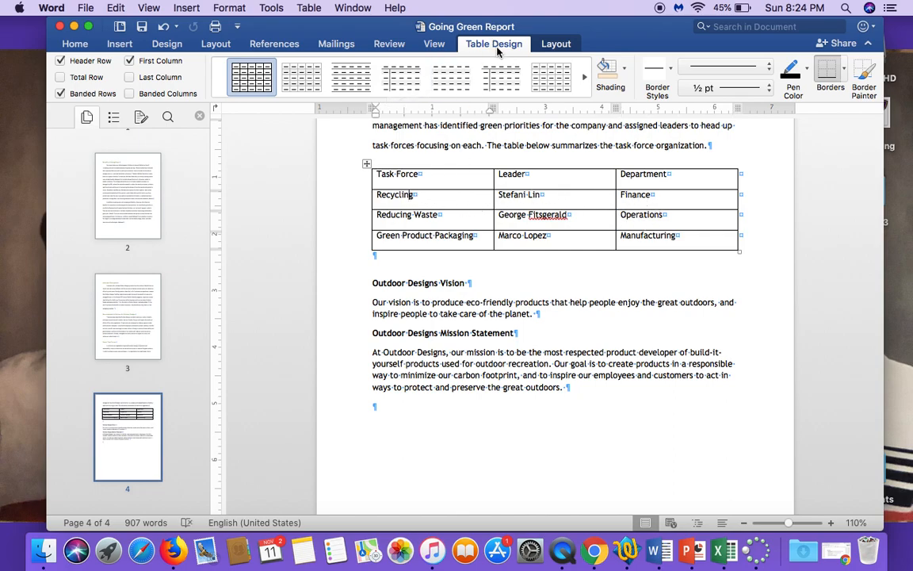
left_click(546, 46)
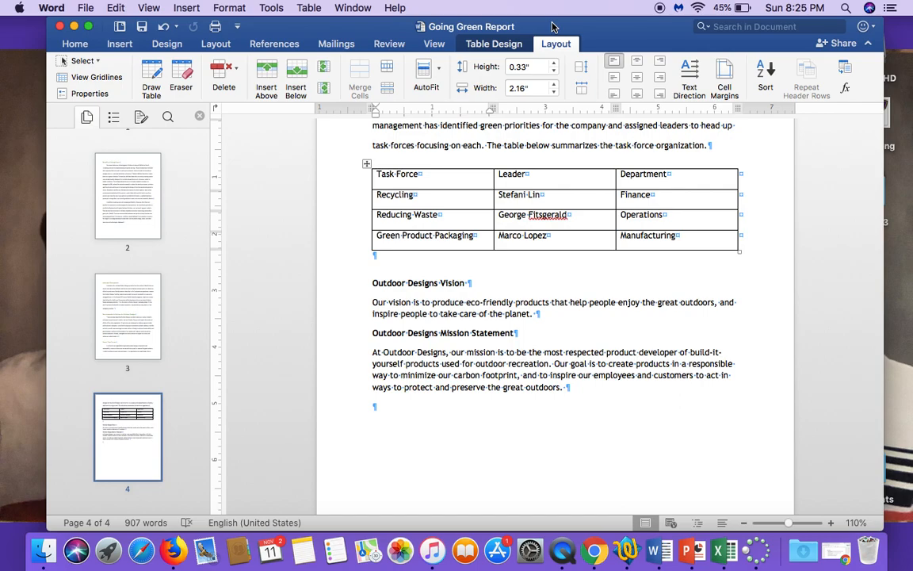
left_click(216, 69)
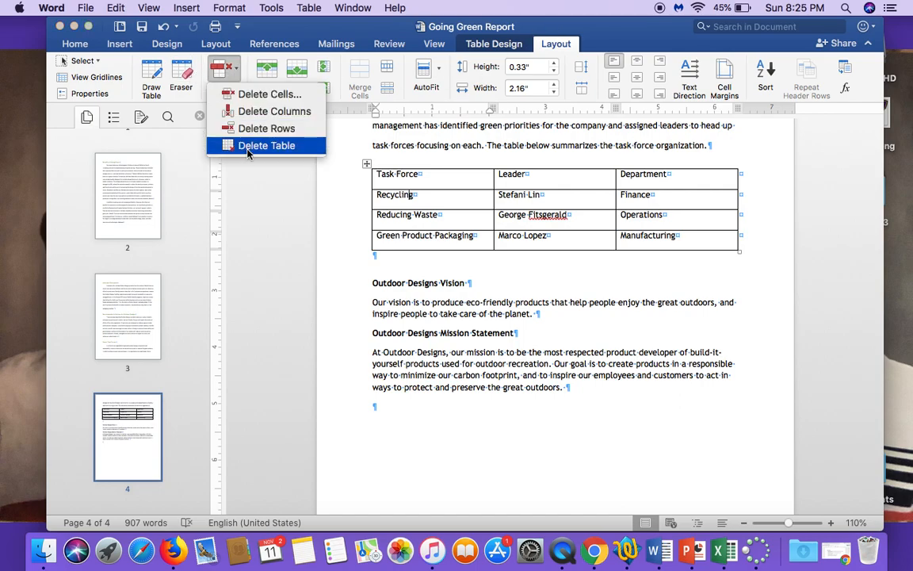
left_click(253, 70)
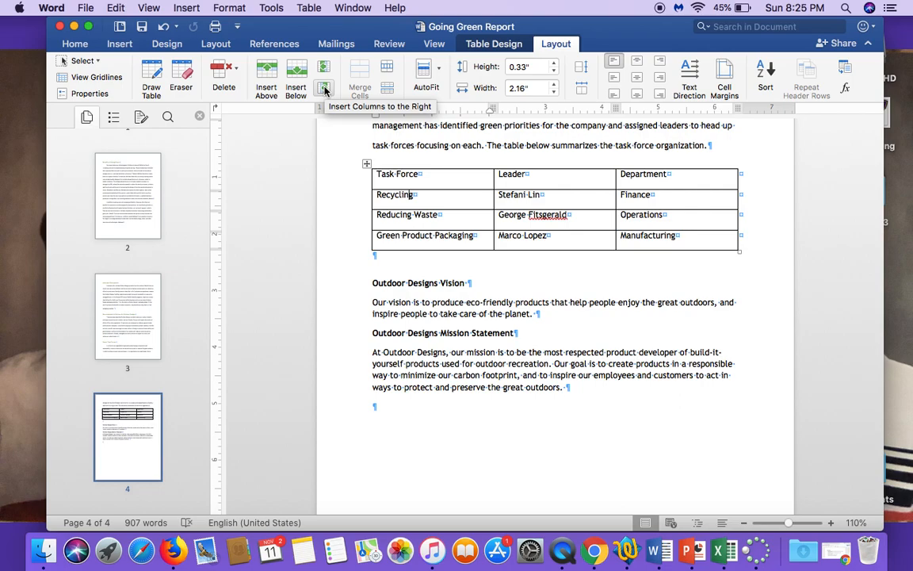
left_click(296, 87)
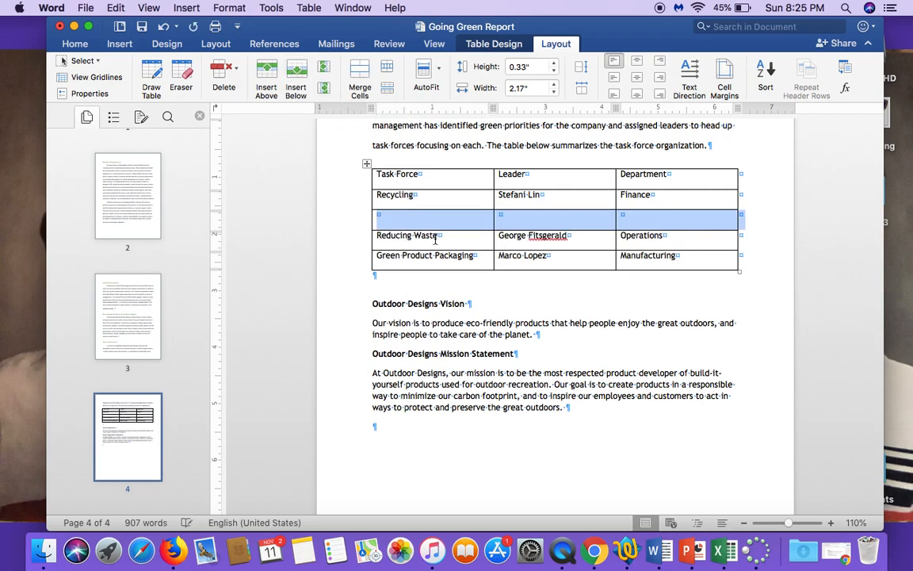
Fill the blank row below Recycling with Energy Efficiency, the leader's full name and department Office Management
left_click(424, 216)
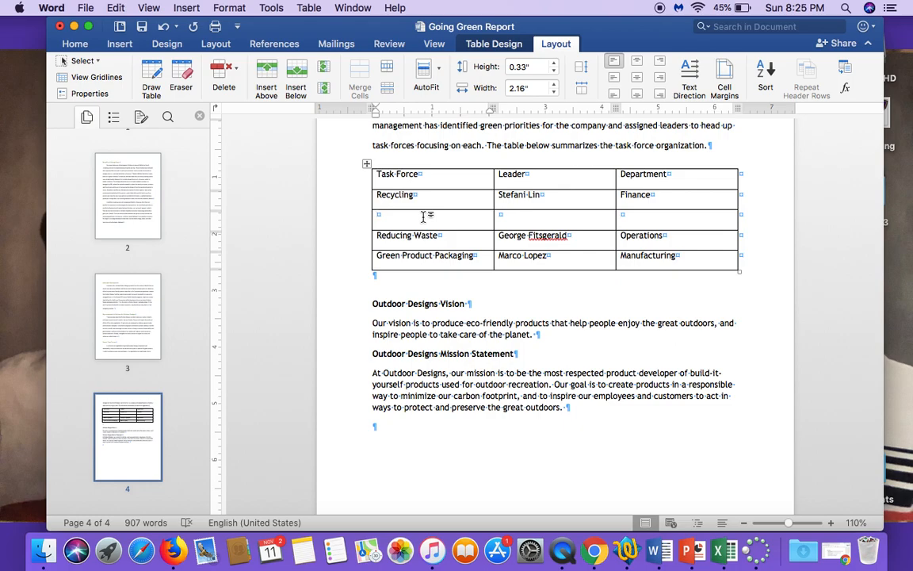
type("Energy Efficiency")
key("Tab")
type("Rhond")
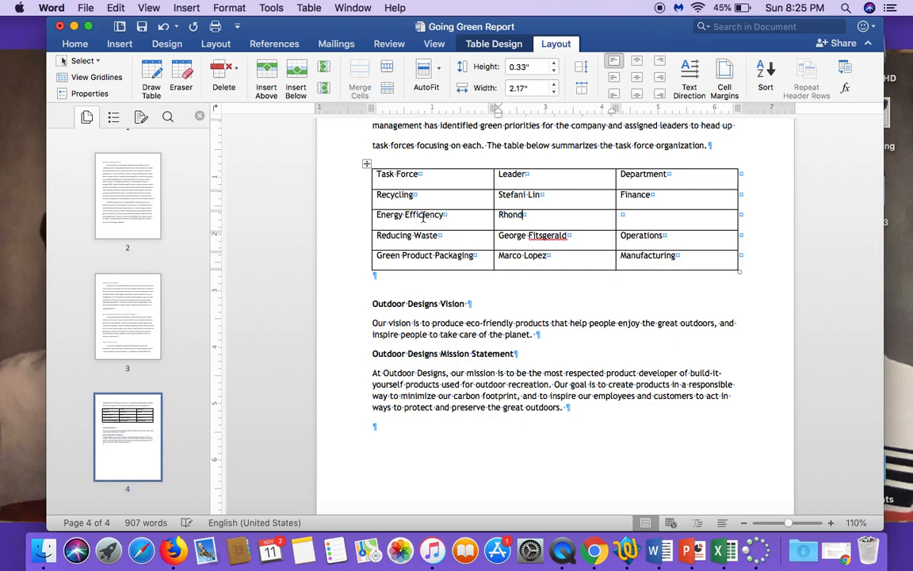
type("a Wyman\t")
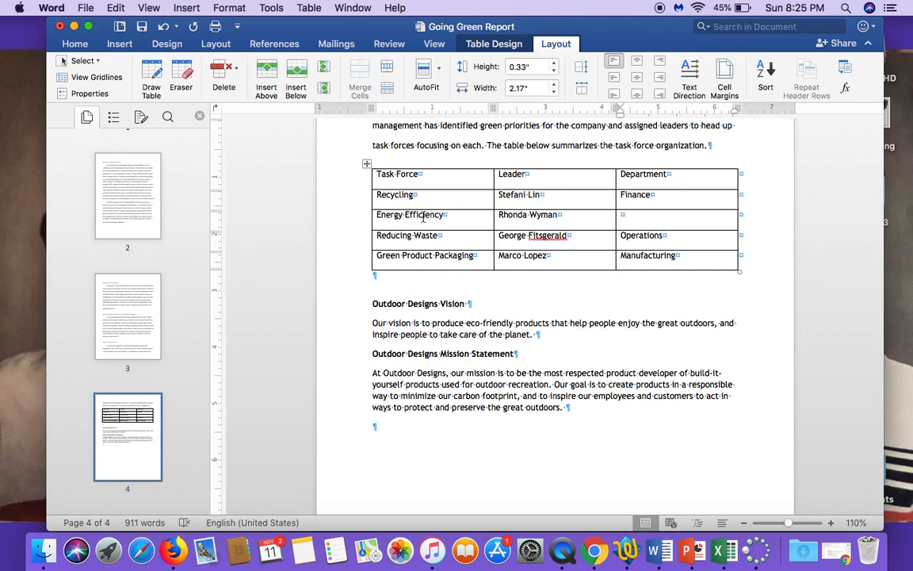
type("Office Management")
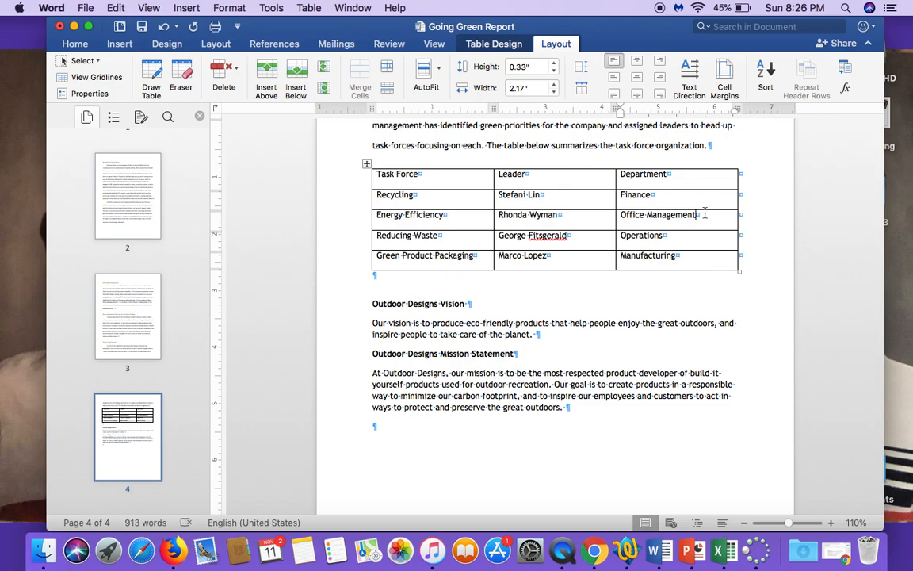
Insert a column between Leader and Department and enter Director and Senior Manager in its first two cells
left_click(326, 66)
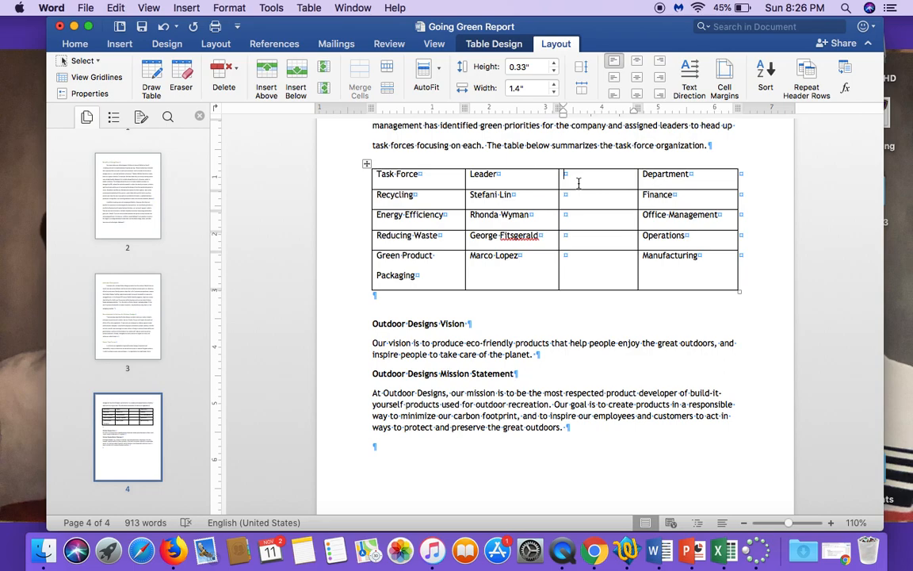
type("Director")
key("Tab")
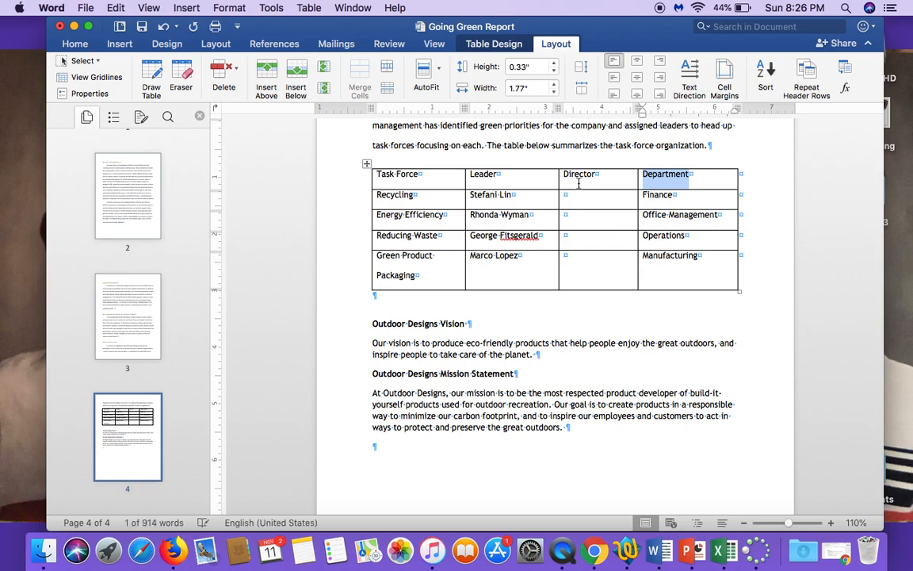
key("Down")
left_click(581, 199)
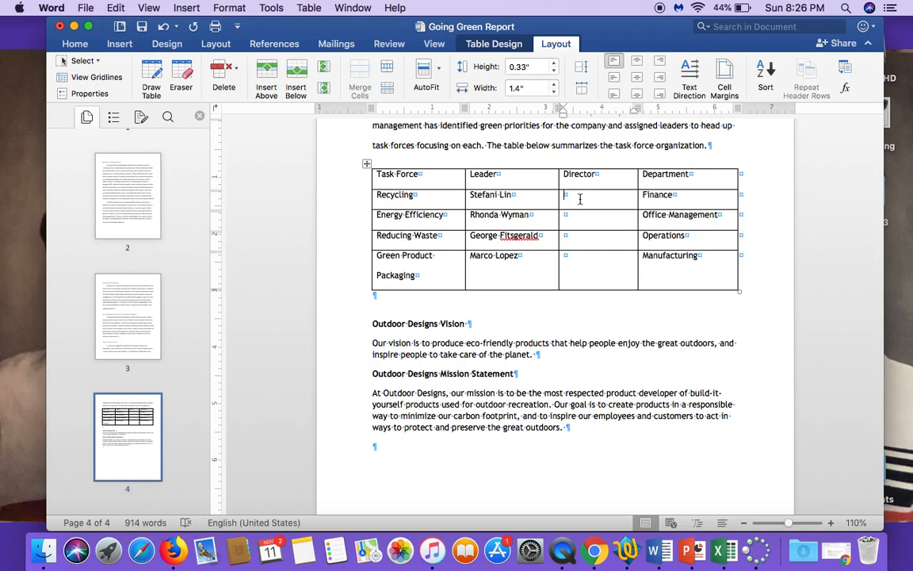
type("Senior Manager")
Move Director and Senior Manager down one row in their column and enter Position as the column heading
left_click_drag(628, 197, 555, 147)
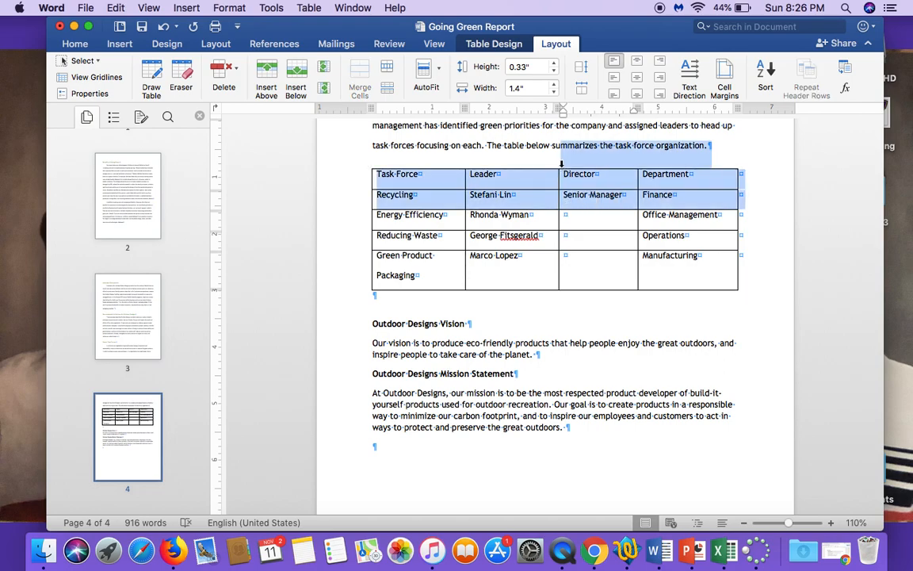
left_click(617, 207)
left_click_drag(624, 196, 571, 183)
key("super+x")
left_click(579, 204)
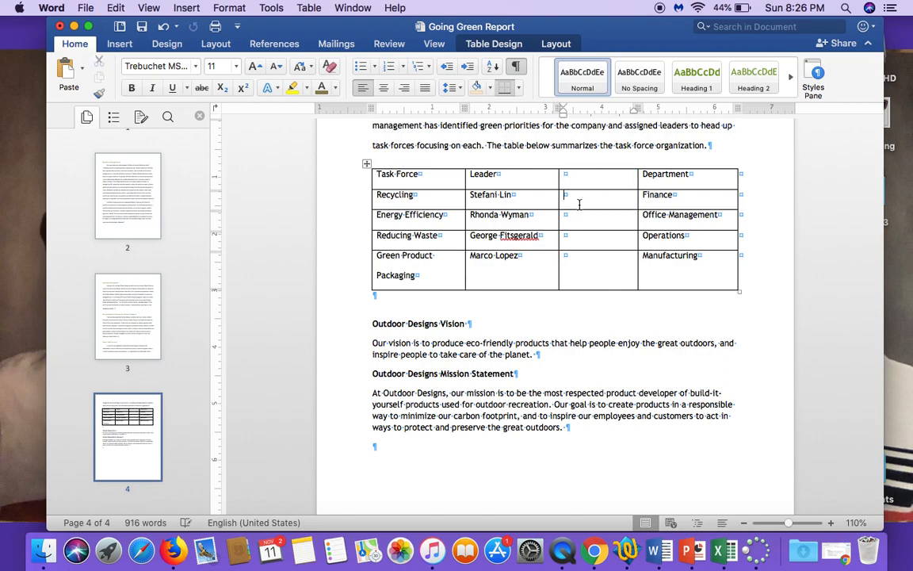
key("super+v")
left_click(581, 176)
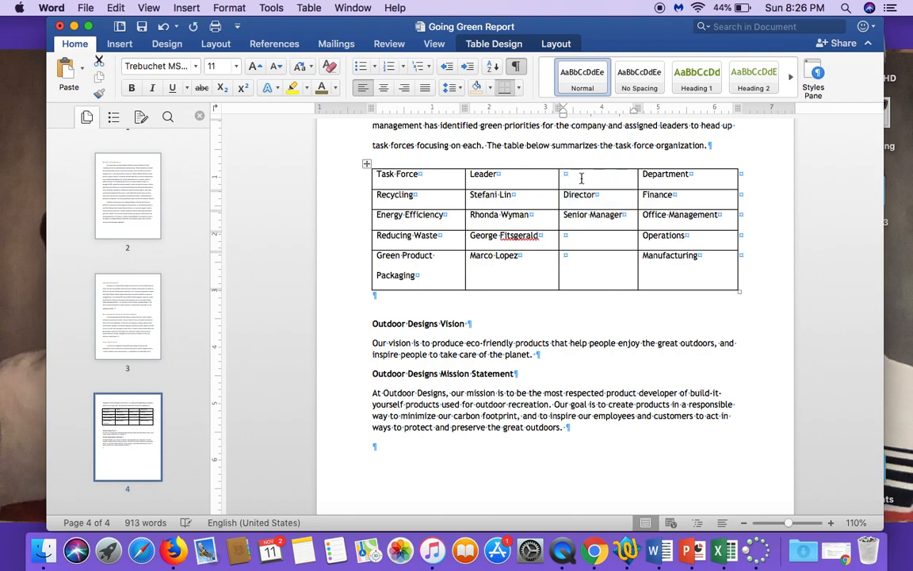
type("Position")
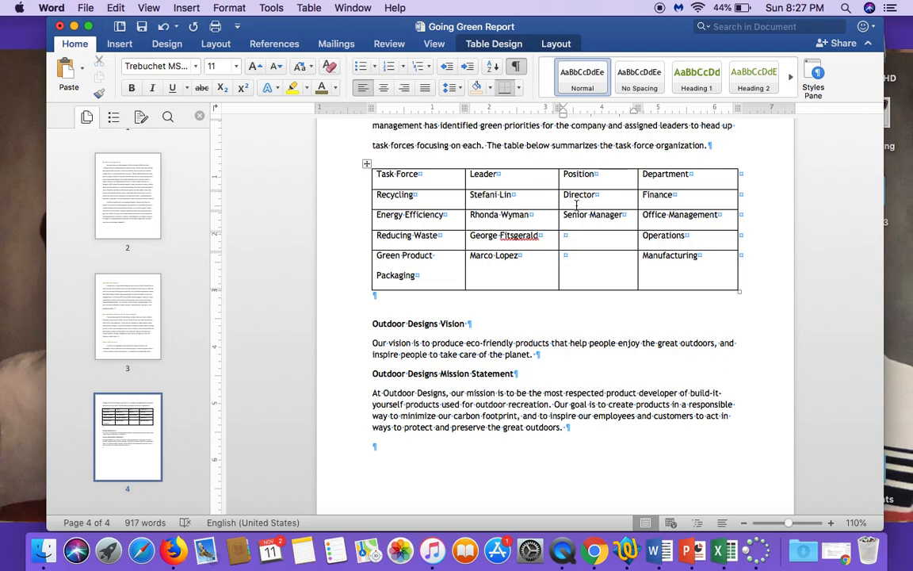
Enter Director as the position for Reducing Waste and Vice President for Green Product Packaging
left_click(586, 255)
left_click(586, 243)
type("Director")
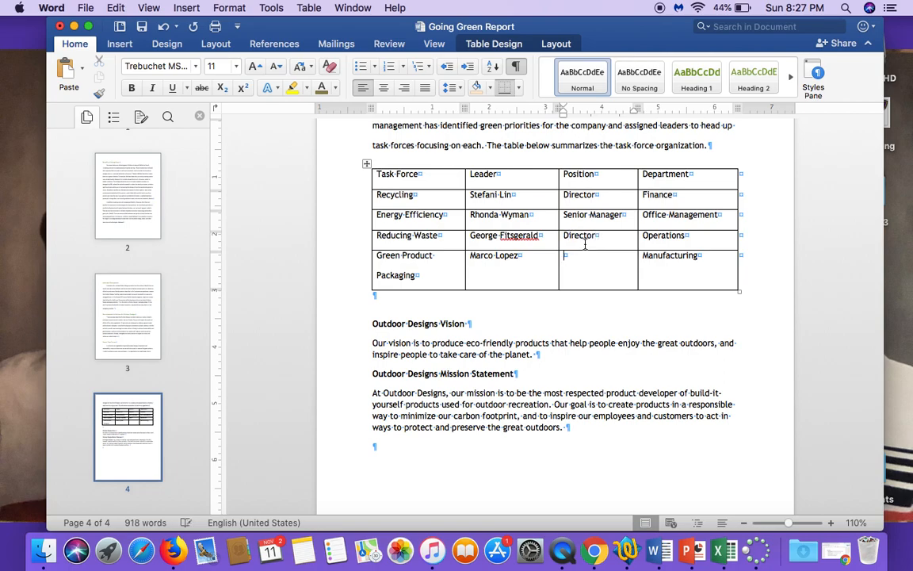
type("Vice President")
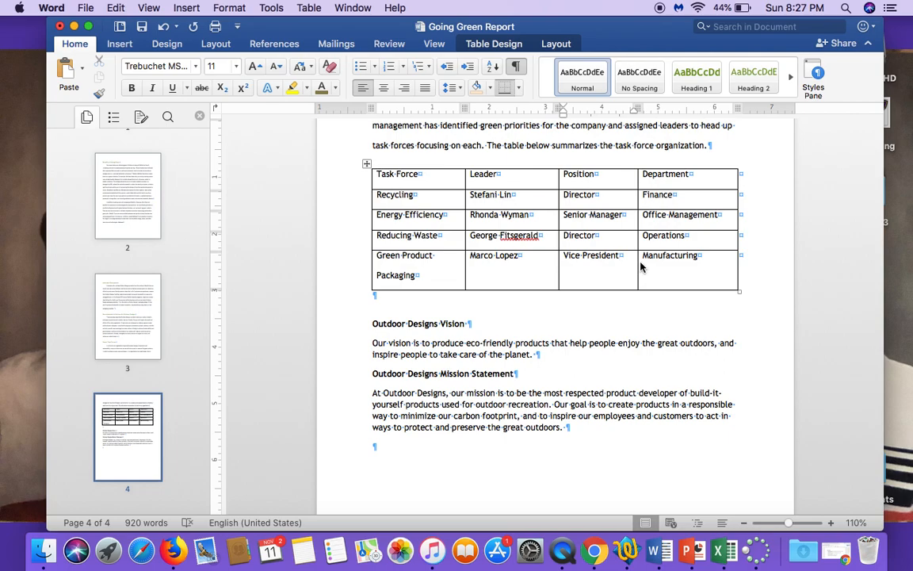
Delete the Reducing Waste row from the table
left_click(347, 241)
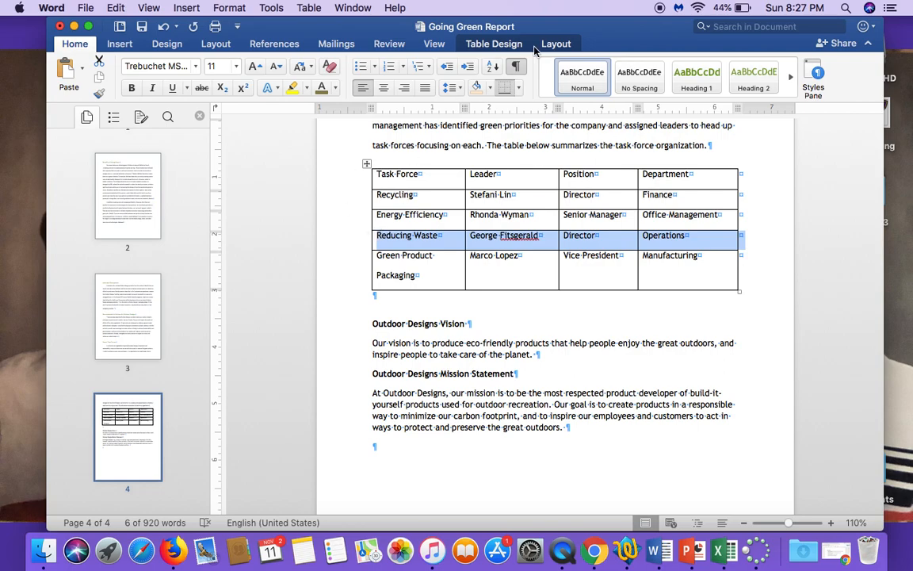
left_click(557, 44)
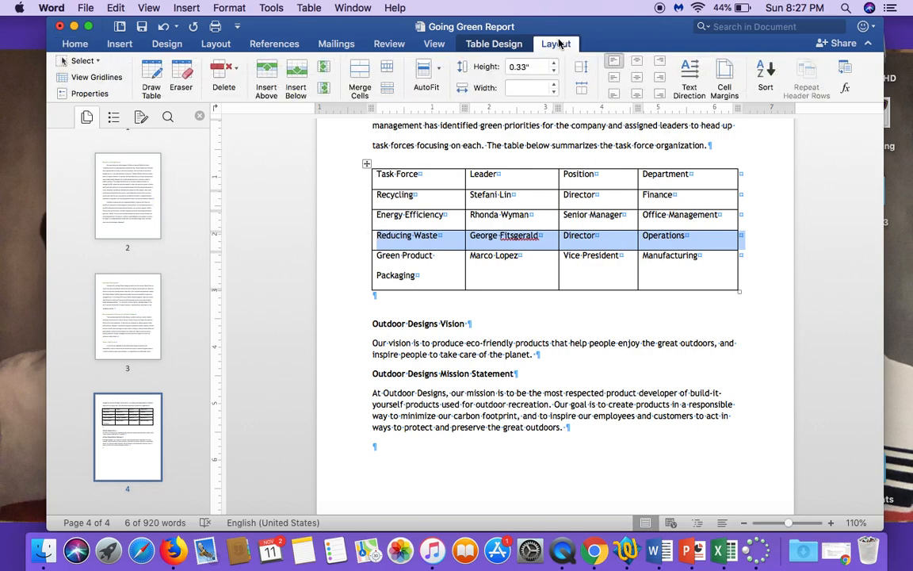
left_click(222, 72)
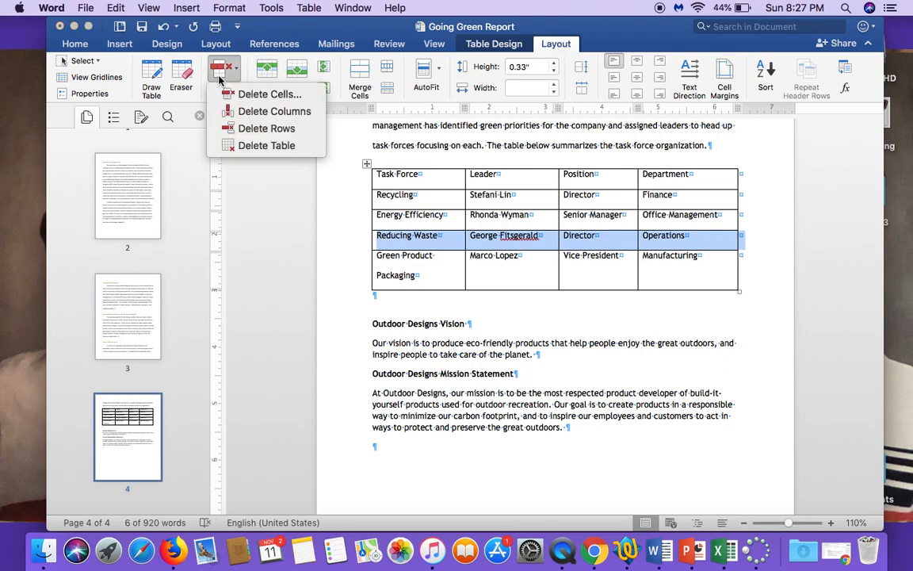
left_click(225, 130)
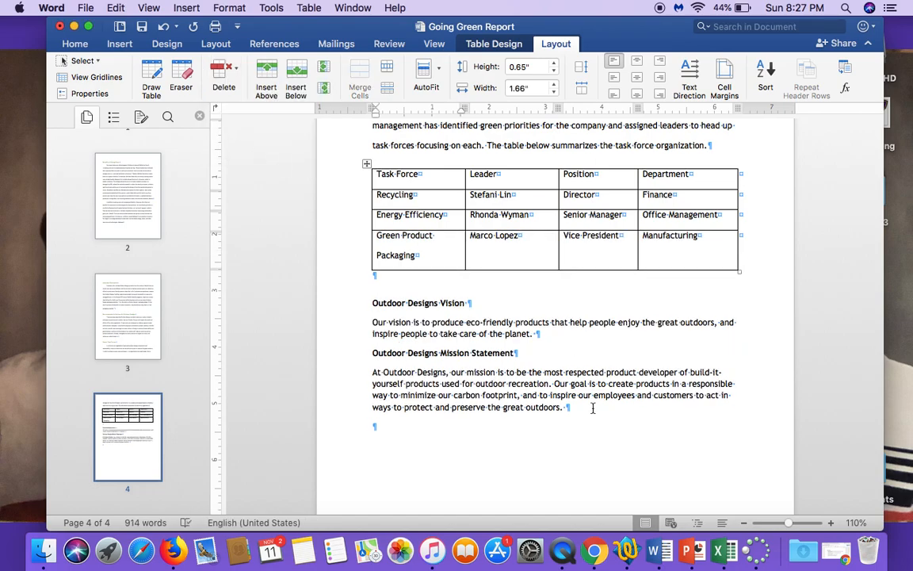